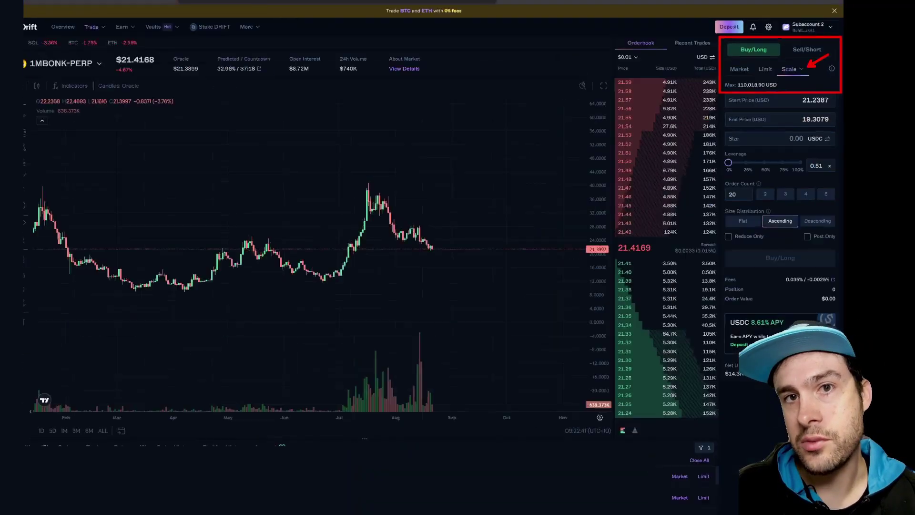
# Step: Choose the Scale order type on the Sell/Short side with a Flat size distribution
pyautogui.click(789, 69)
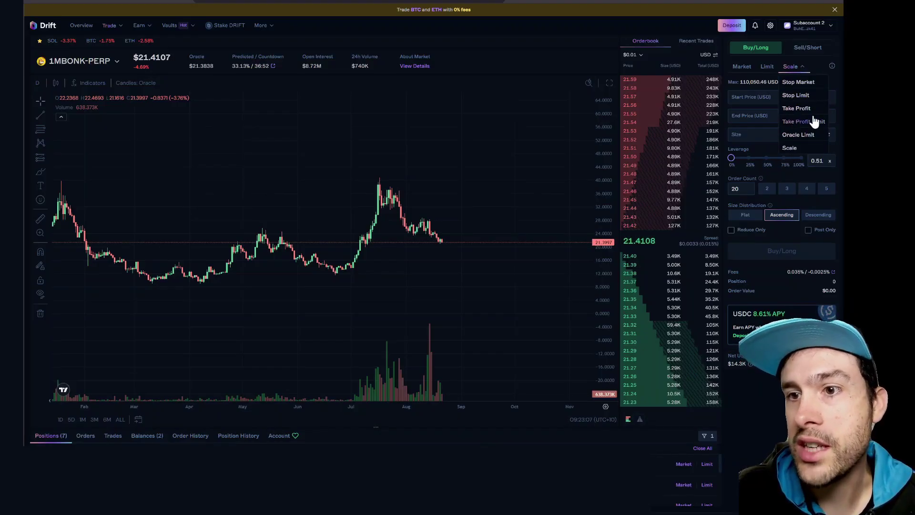
pyautogui.click(793, 148)
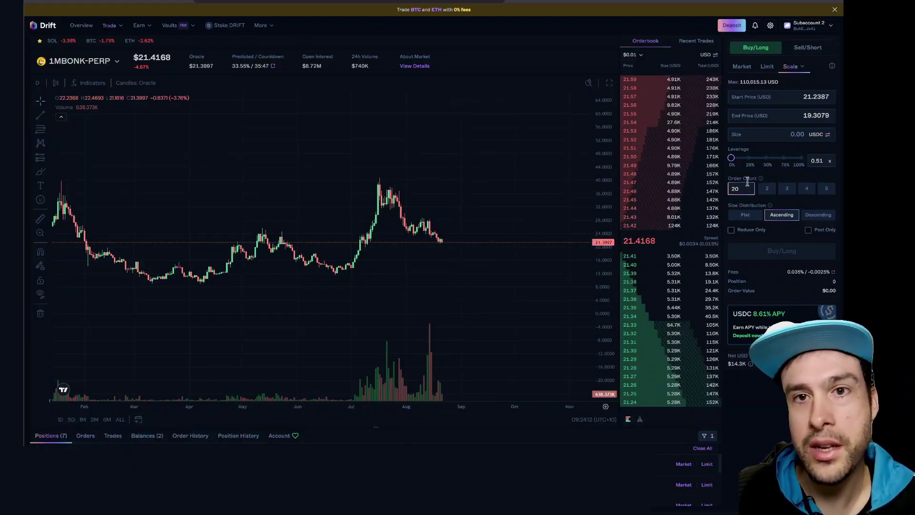
pyautogui.click(807, 47)
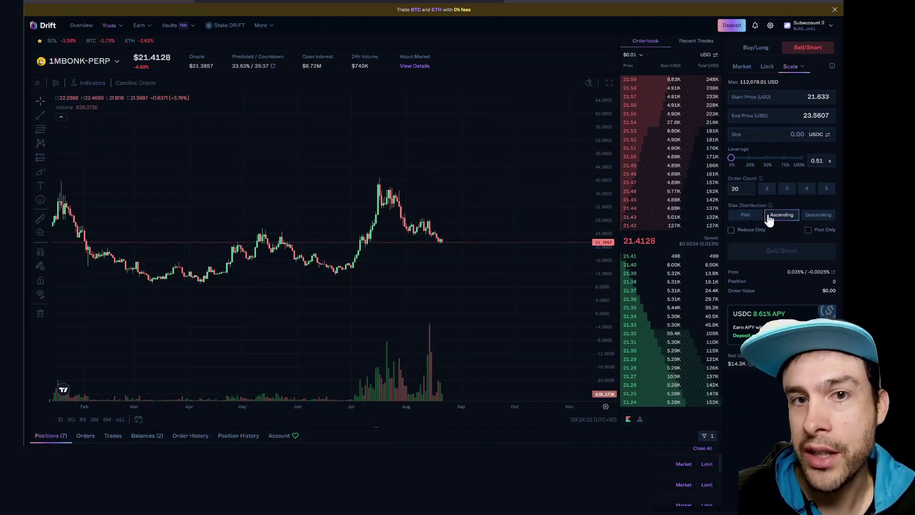
pyautogui.click(744, 217)
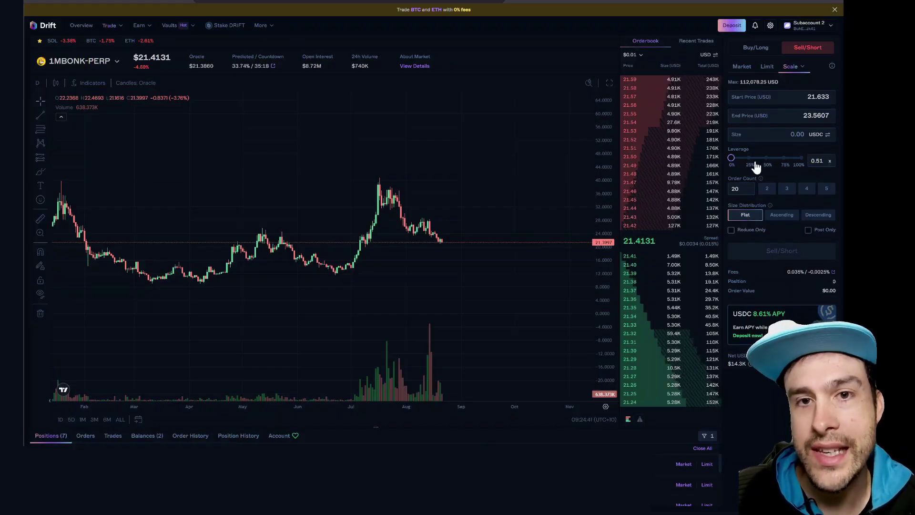
pyautogui.moveTo(754, 177)
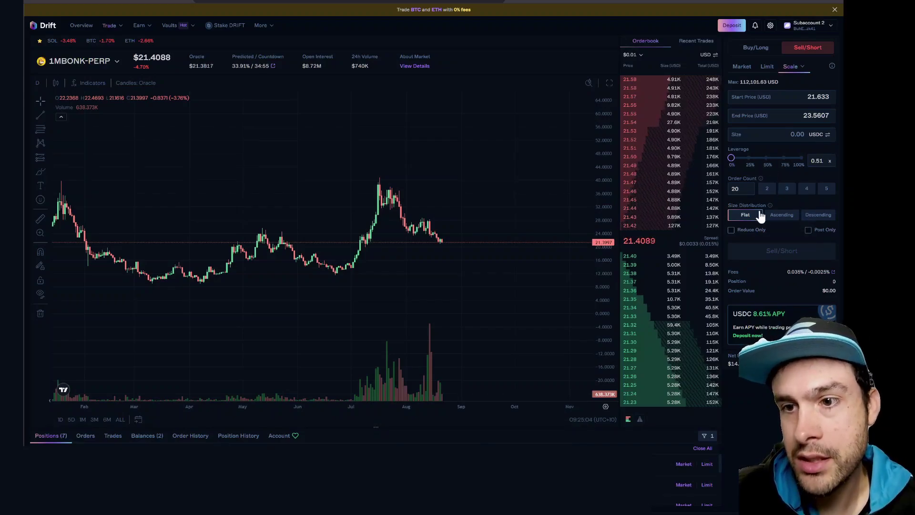
pyautogui.moveTo(770, 206)
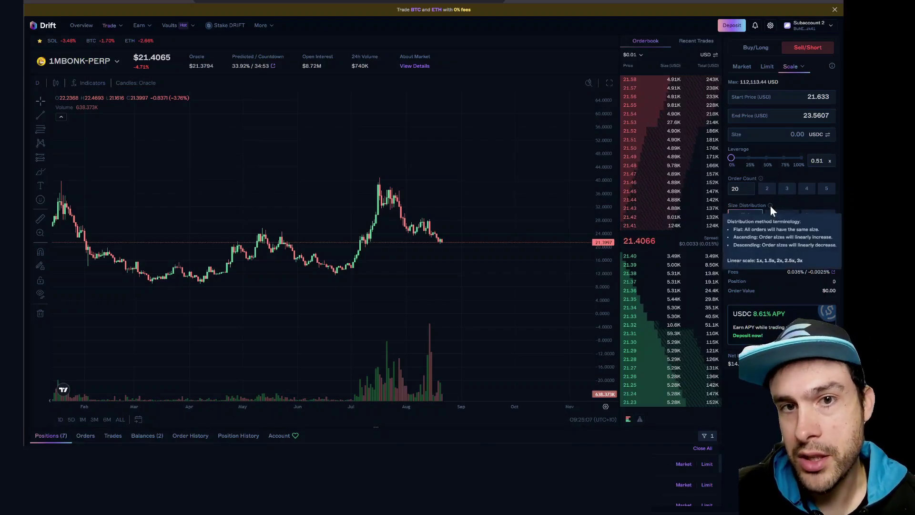
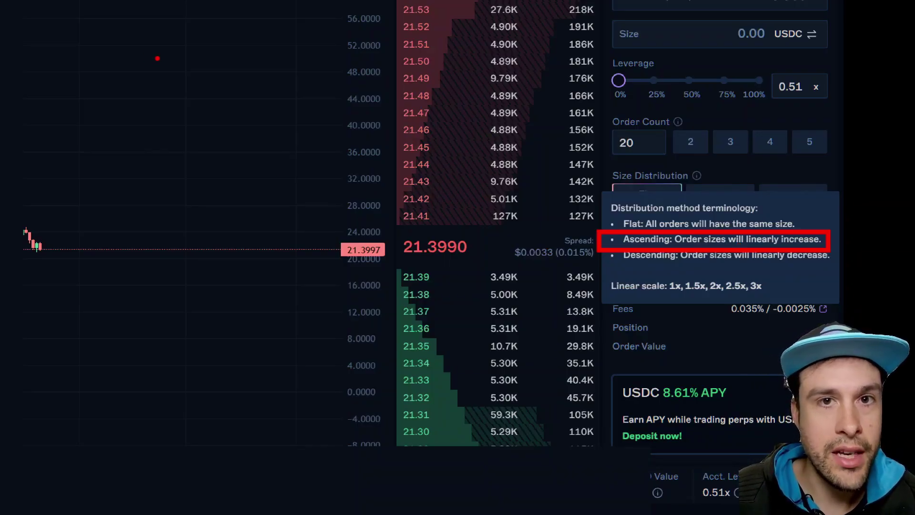
pyautogui.moveTo(157, 59); pyautogui.dragTo(242, 157)
pyautogui.moveTo(201, 81)
pyautogui.mouseDown()
pyautogui.moveTo(258, 103)
pyautogui.moveTo(249, 127)
pyautogui.moveTo(309, 126)
pyautogui.mouseUp()
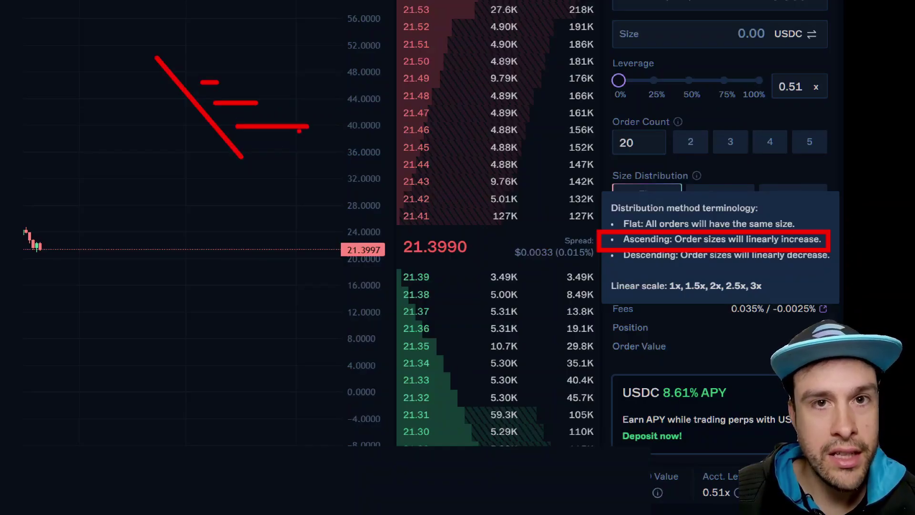
pyautogui.moveTo(252, 160)
pyautogui.mouseDown()
pyautogui.moveTo(374, 160)
pyautogui.moveTo(367, 160)
pyautogui.mouseUp()
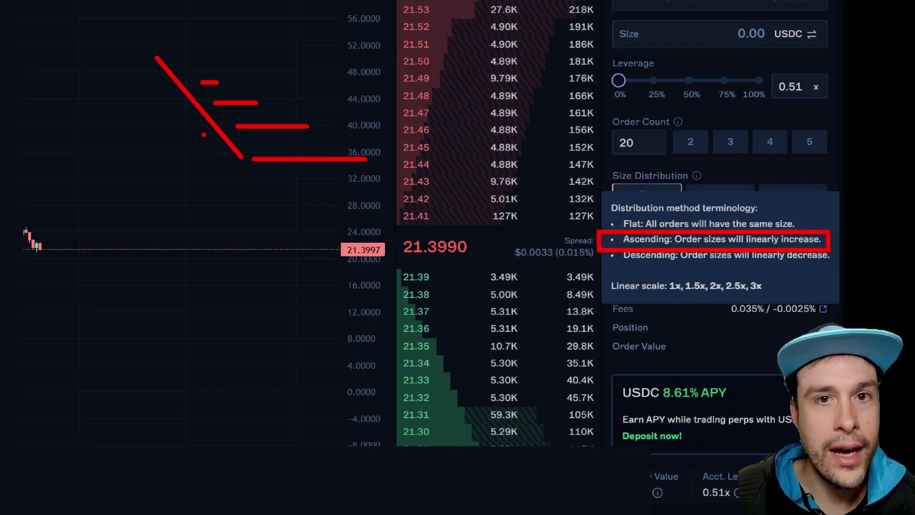
pyautogui.moveTo(202, 130); pyautogui.dragTo(112, 126)
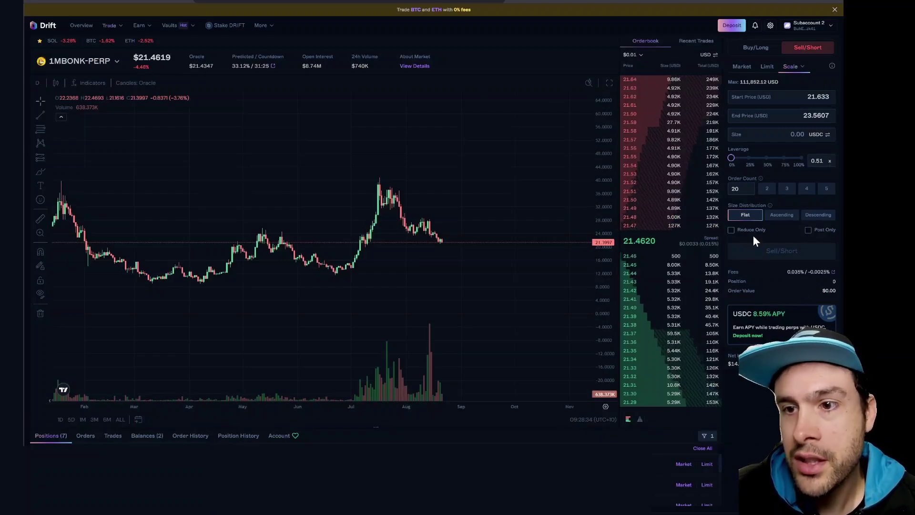
# Step: Set the scale order's size distribution to Ascending and its order count to 25
pyautogui.click(781, 215)
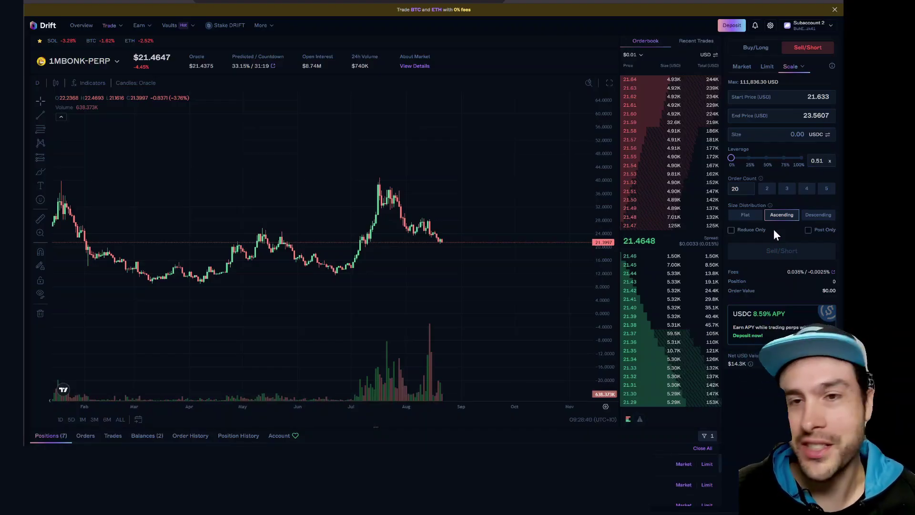
pyautogui.click(755, 189)
pyautogui.press('BackSpace')
pyautogui.write('5')
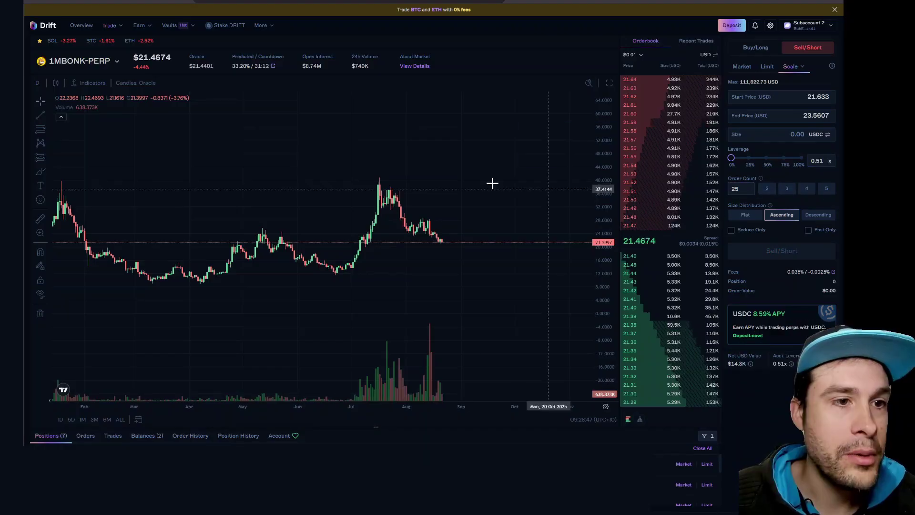
pyautogui.click(39, 159)
pyautogui.click(92, 163)
pyautogui.click(309, 251)
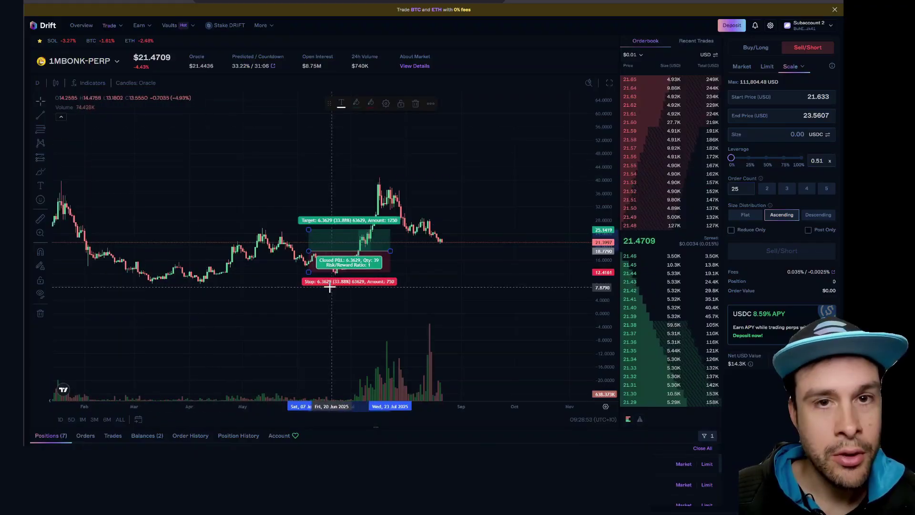
pyautogui.rightClick(327, 258)
pyautogui.click(322, 251)
pyautogui.press('Delete')
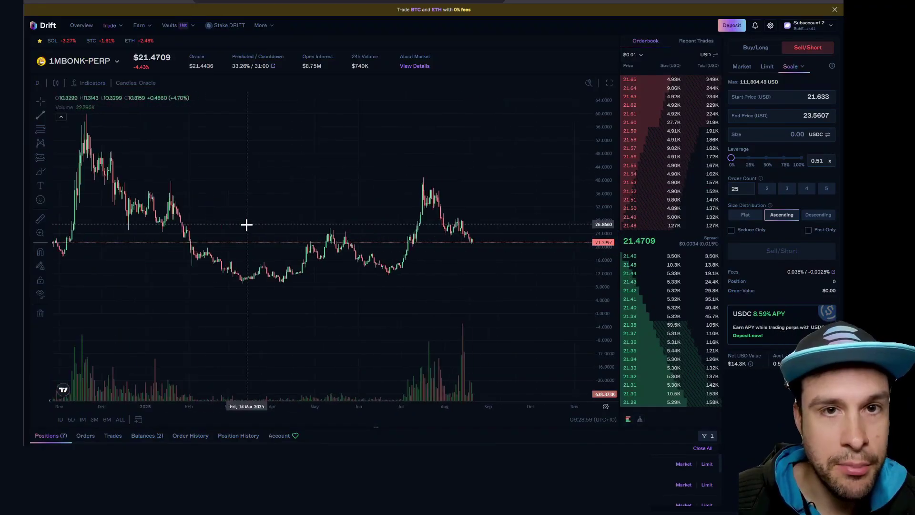
# Step: Draw two horizontal trend lines on the chart, one across the highs at about 40.23 and one near the lows at about 11.86
pyautogui.moveTo(245, 222); pyautogui.dragTo(214, 220)
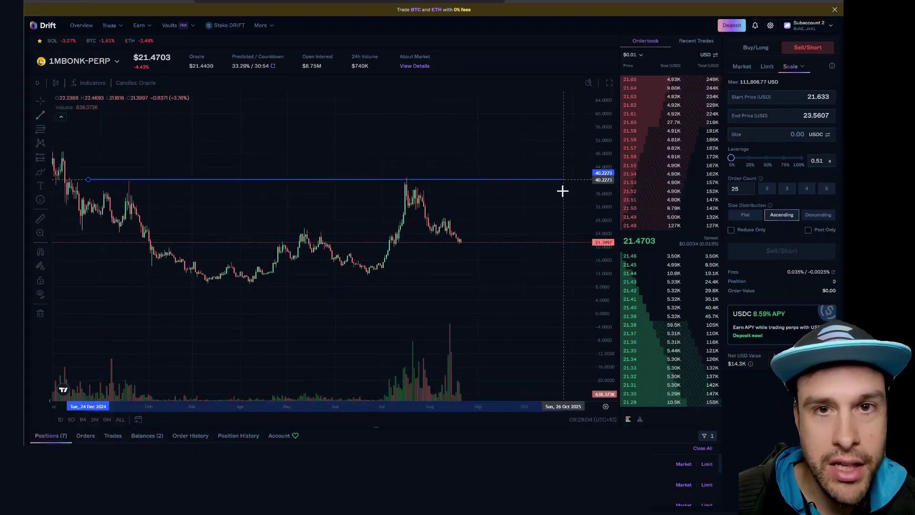
pyautogui.click(562, 191)
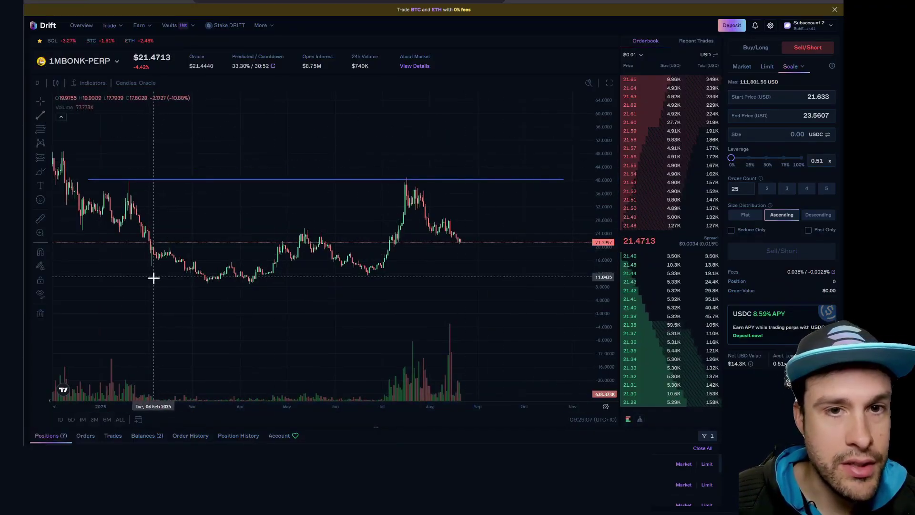
pyautogui.click(87, 274)
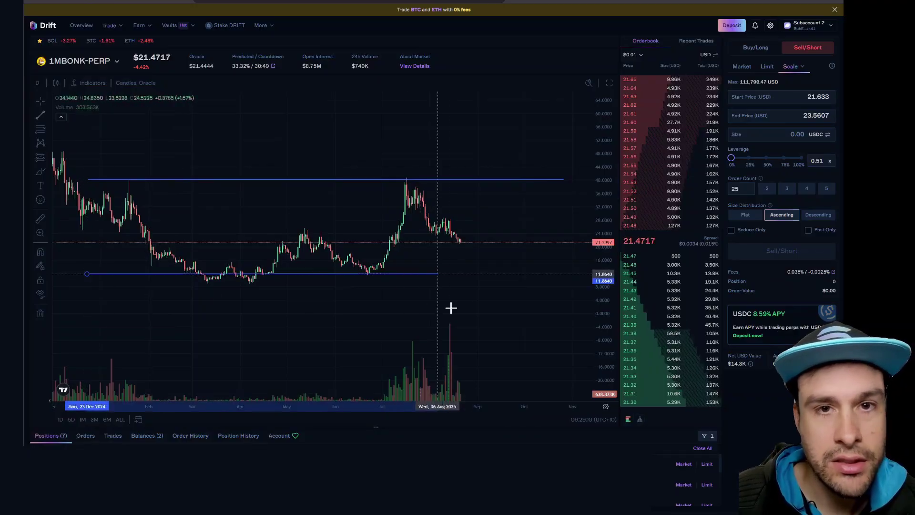
pyautogui.click(563, 302)
# Step: Extend both horizontal lines back to early March 2024 and raise the lower line to about 14.33
pyautogui.scroll(-3, 417, 300)
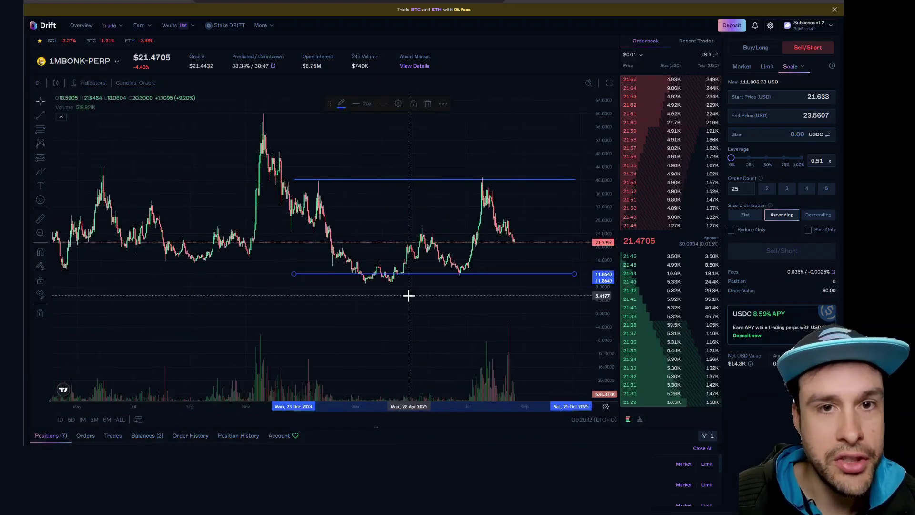
pyautogui.scroll(2, 371, 252)
pyautogui.moveTo(323, 179); pyautogui.dragTo(80, 180)
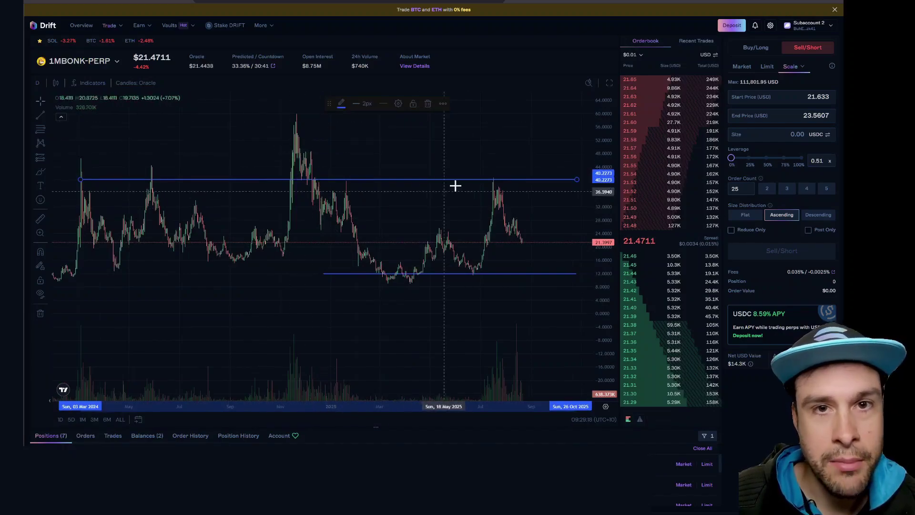
pyautogui.moveTo(323, 274); pyautogui.dragTo(80, 273)
pyautogui.moveTo(210, 273); pyautogui.dragTo(211, 266)
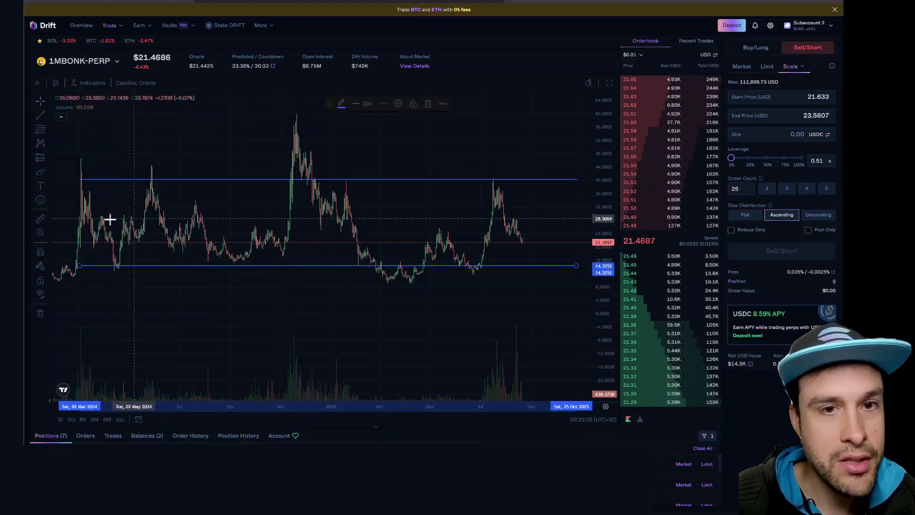
# Step: Measure the time span of the range between the two lines, from late October 2025 back to early March 2024
pyautogui.click(86, 224)
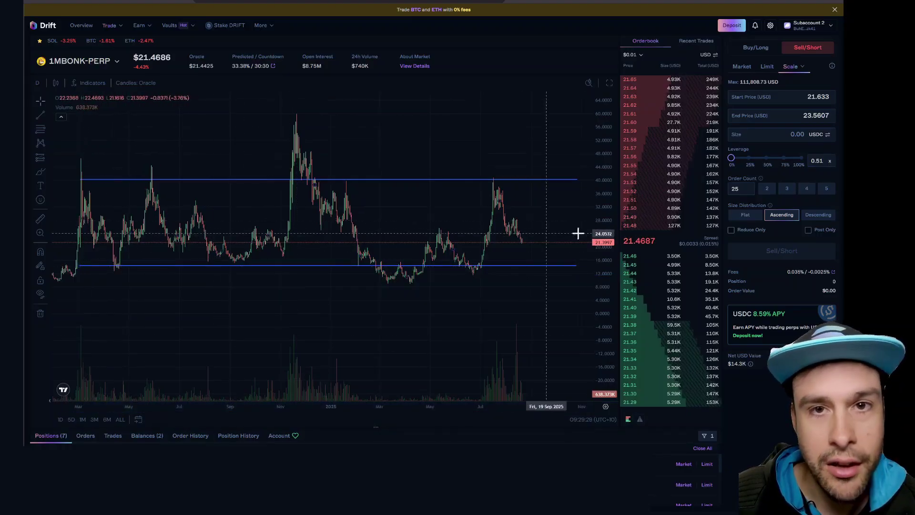
pyautogui.keyDown('shift'); pyautogui.click(572, 208); pyautogui.keyUp('shift')
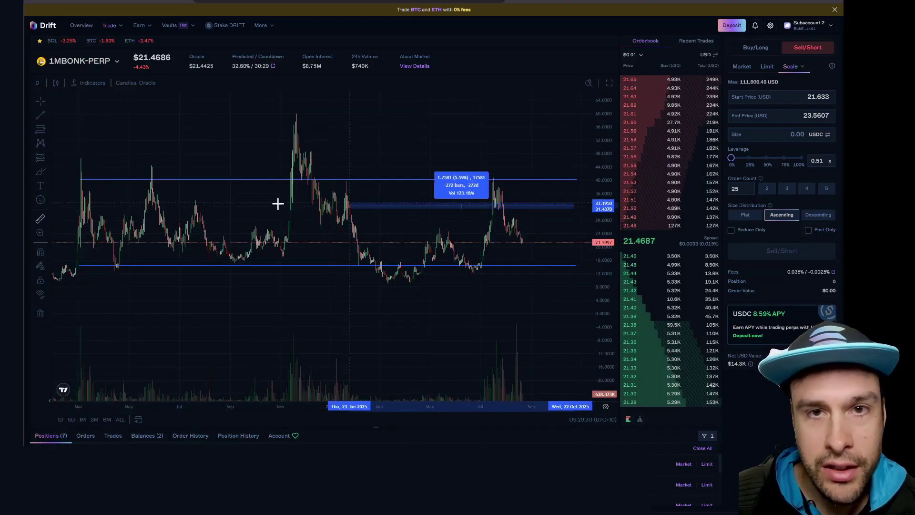
pyautogui.click(84, 210)
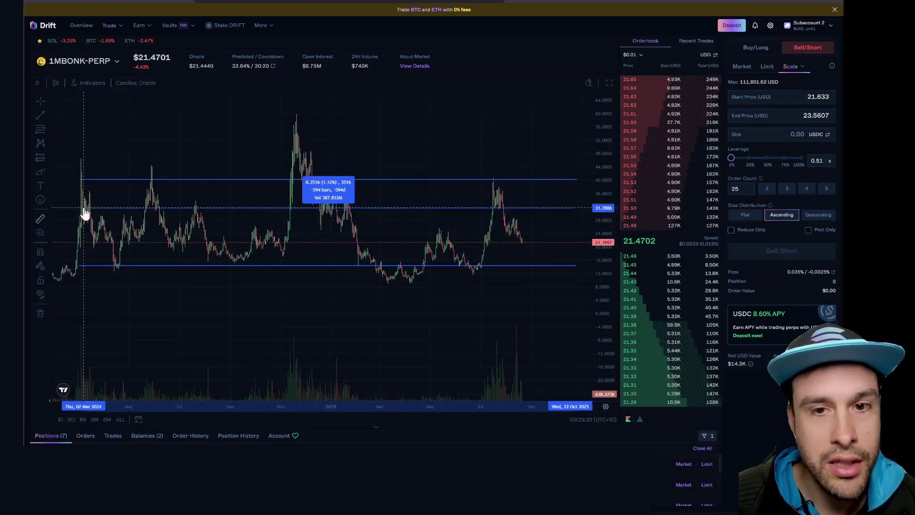
pyautogui.click(161, 245)
# Step: Draw a Fibonacci retracement from the upper line at 40.23 on 1 Nov 2024 to the lower line at about 14.21 on 12 Oct 2025
pyautogui.scroll(5, 243, 202)
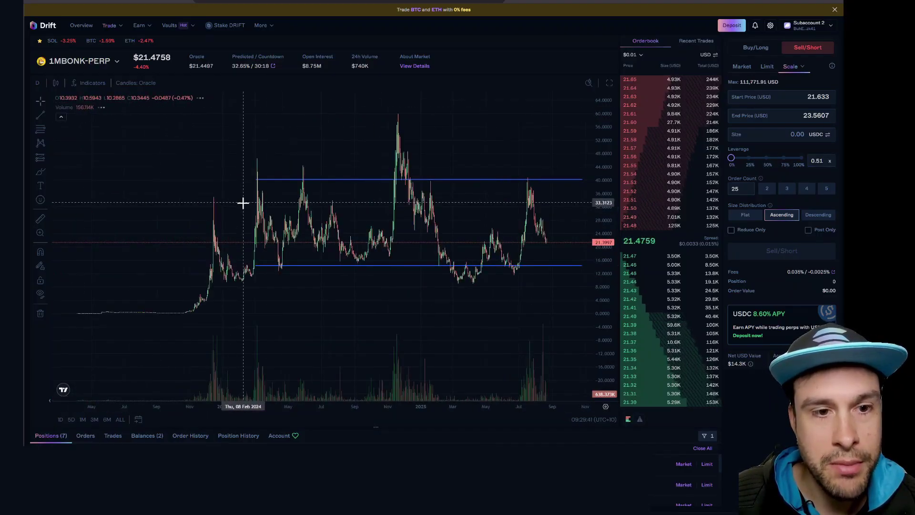
pyautogui.scroll(3, 244, 209)
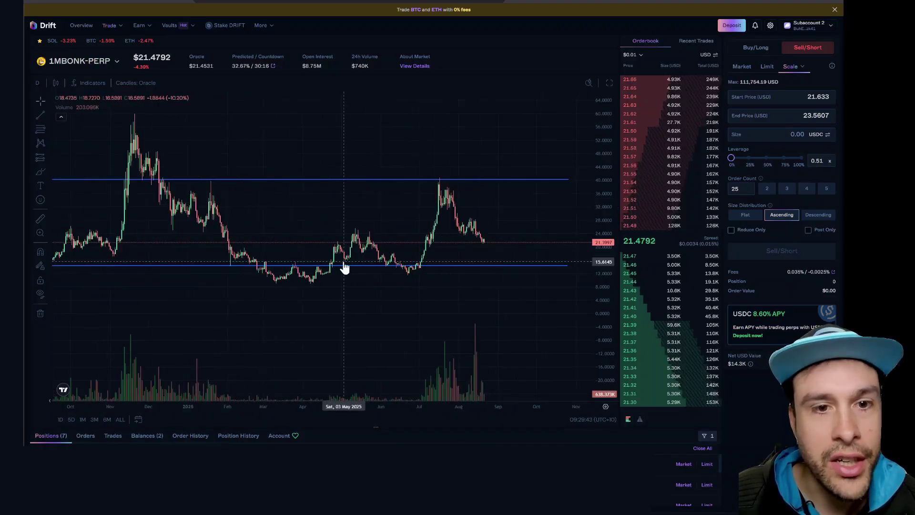
pyautogui.click(40, 130)
pyautogui.click(88, 139)
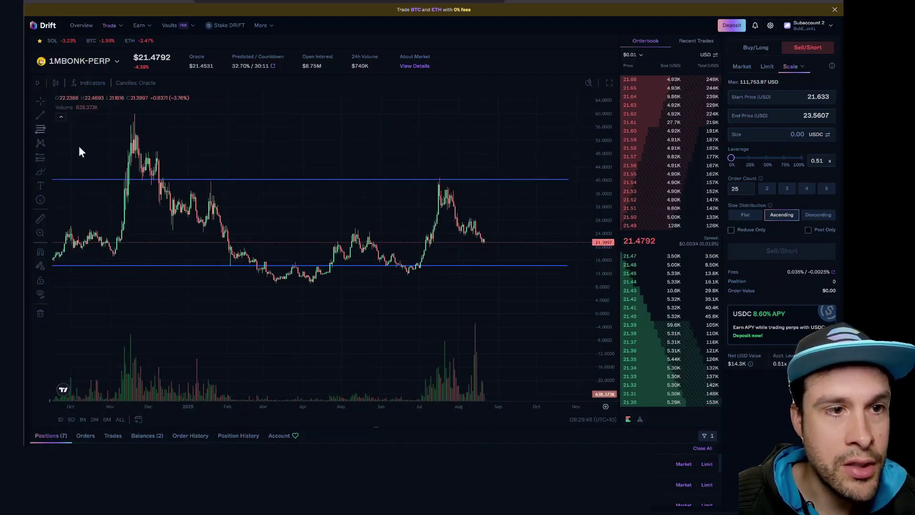
pyautogui.click(110, 179)
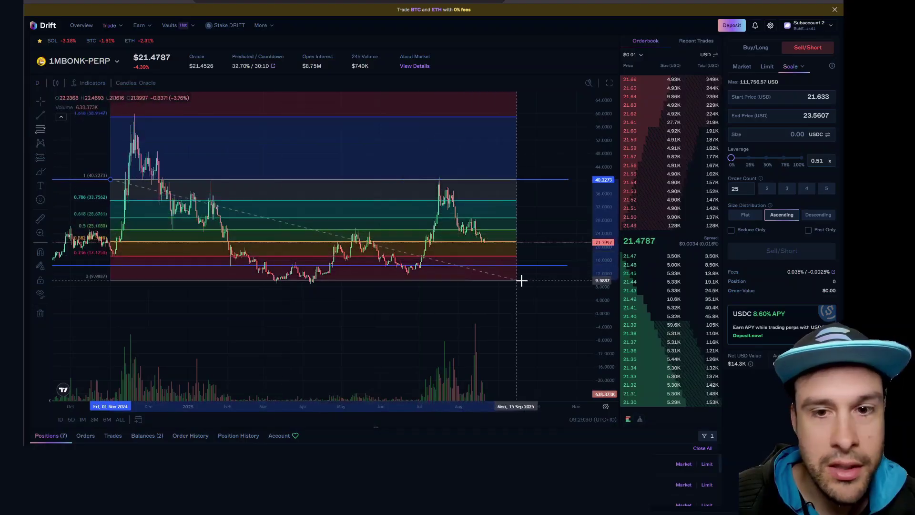
pyautogui.click(551, 265)
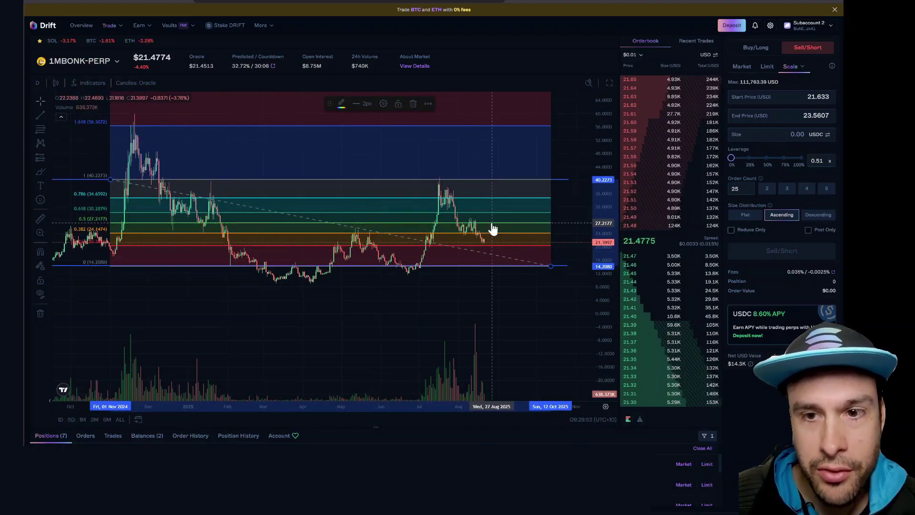
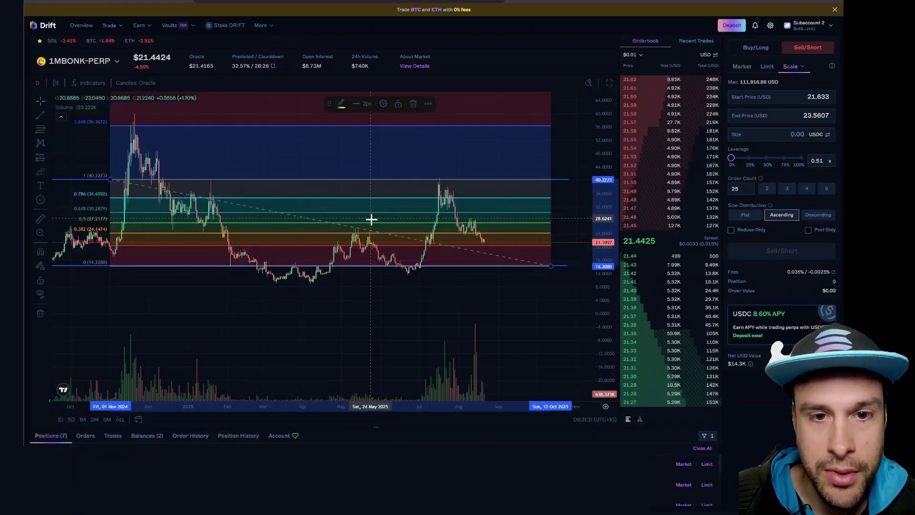
# Step: Move the Fibonacci retracement to start at about 39.88 on 12 Dec 2024 and lower its end point to about 3.07
pyautogui.moveTo(376, 229); pyautogui.dragTo(418, 244)
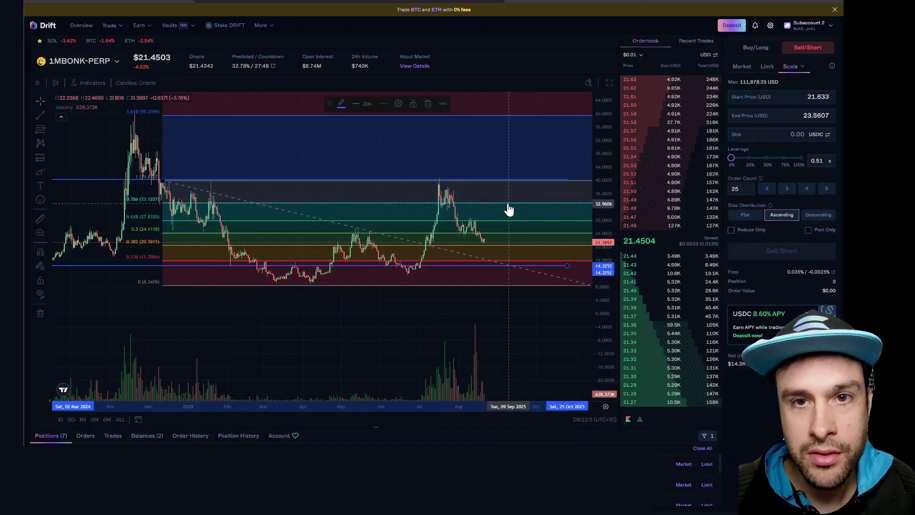
pyautogui.hscroll(2, 508, 209)
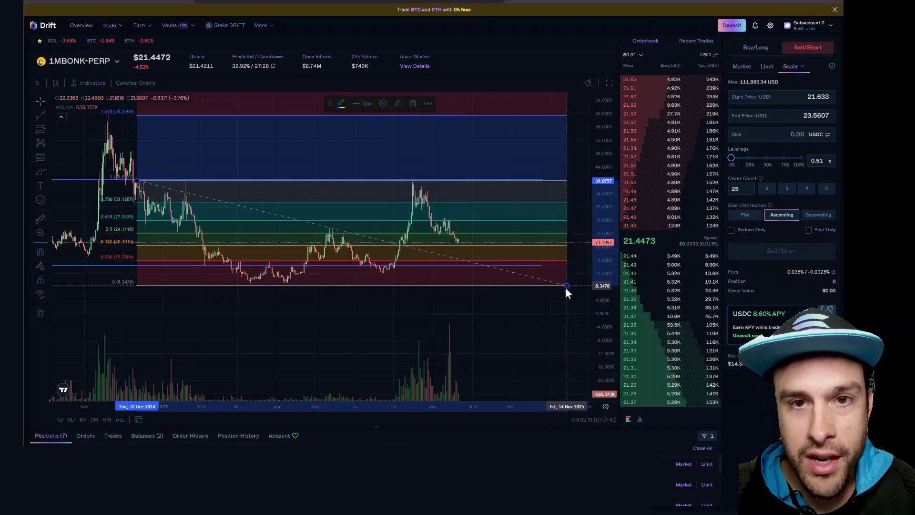
pyautogui.moveTo(565, 286)
pyautogui.mouseDown()
pyautogui.moveTo(566, 300)
pyautogui.moveTo(577, 302)
pyautogui.mouseUp()
# Step: Raise the Fibonacci retracement's lower end point to about 11.28
pyautogui.scroll(-3, 458, 286)
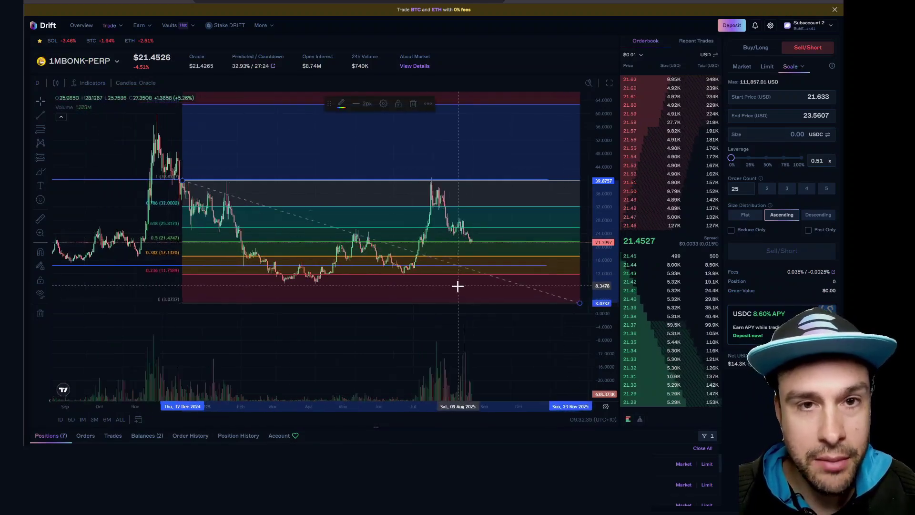
pyautogui.scroll(3, 415, 288)
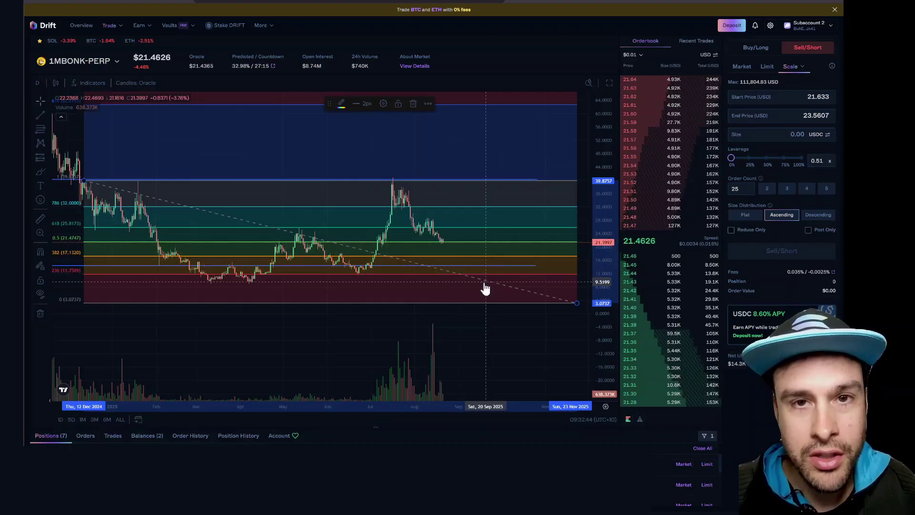
pyautogui.scroll(-2, 396, 309)
pyautogui.scroll(2, 396, 309)
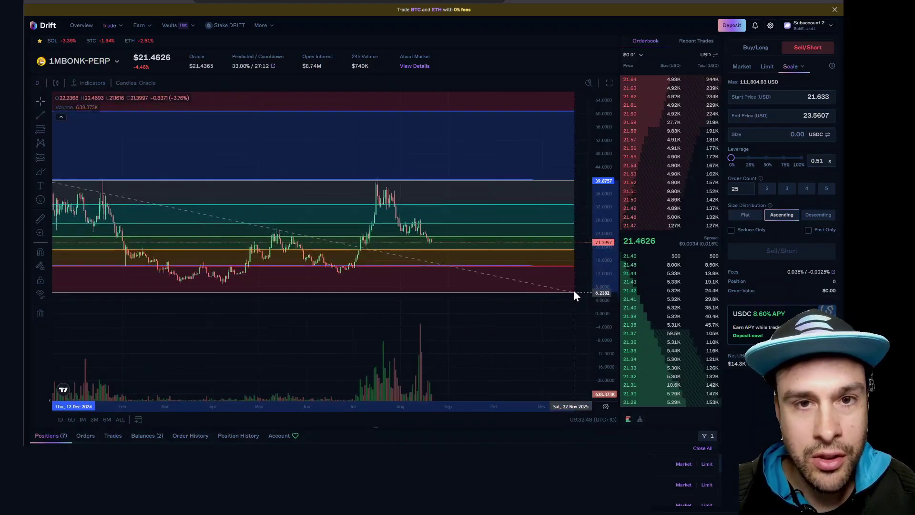
pyautogui.moveTo(573, 282); pyautogui.dragTo(573, 275)
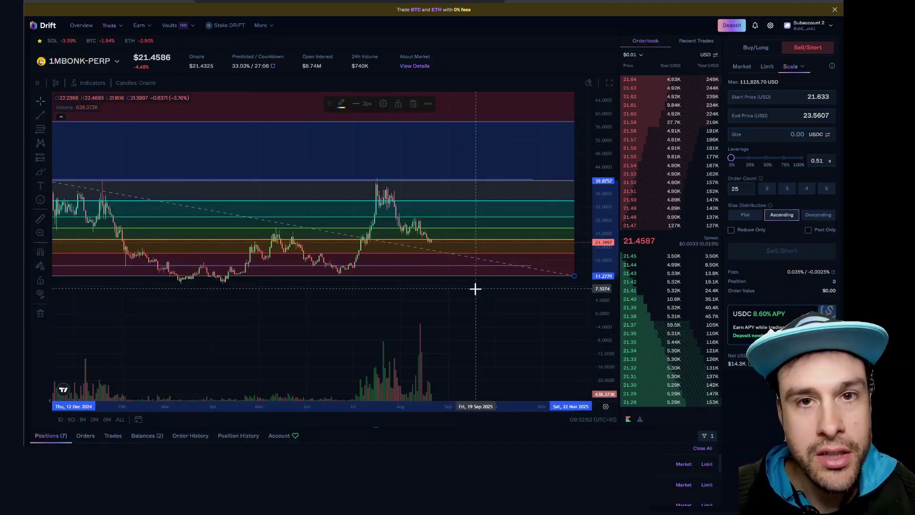
# Step: Set the scale order size to 500 USDC and switch the order to the buy/long side with Reduce Only off
pyautogui.moveTo(473, 287); pyautogui.dragTo(424, 294)
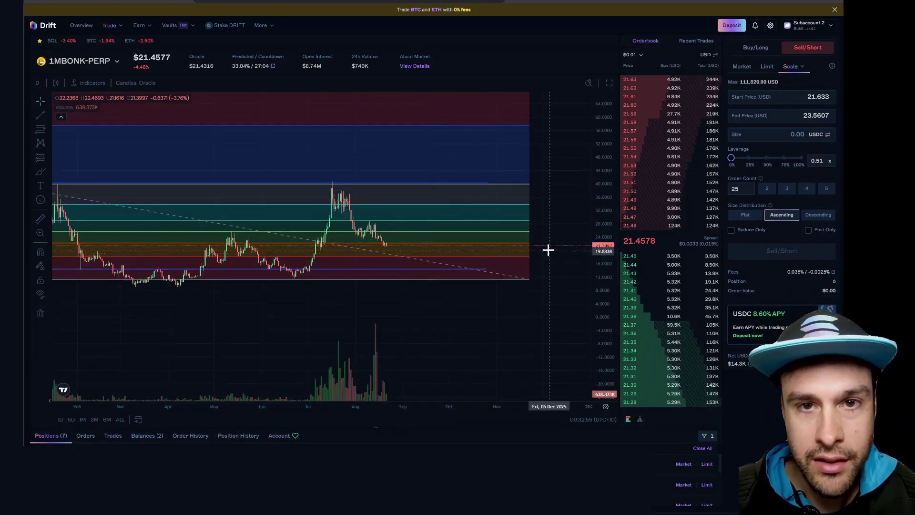
pyautogui.scroll(-3, 384, 250)
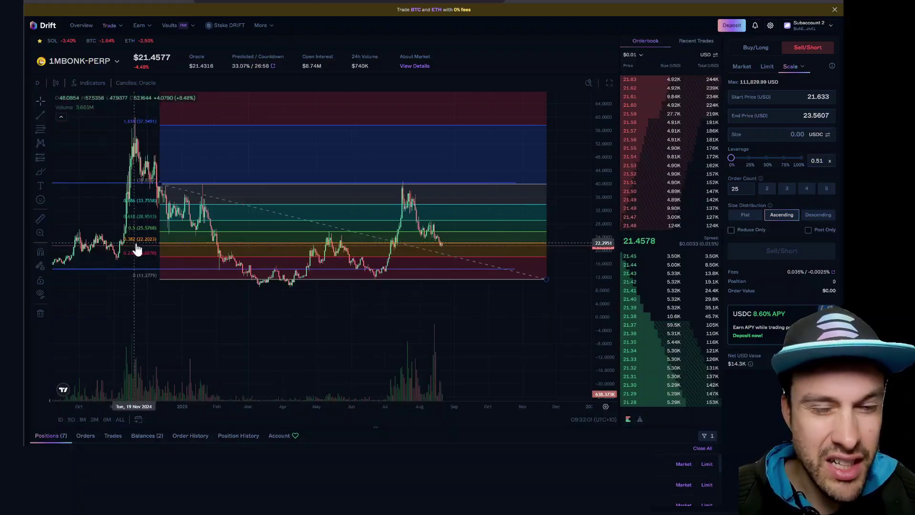
pyautogui.moveTo(558, 207); pyautogui.dragTo(528, 208)
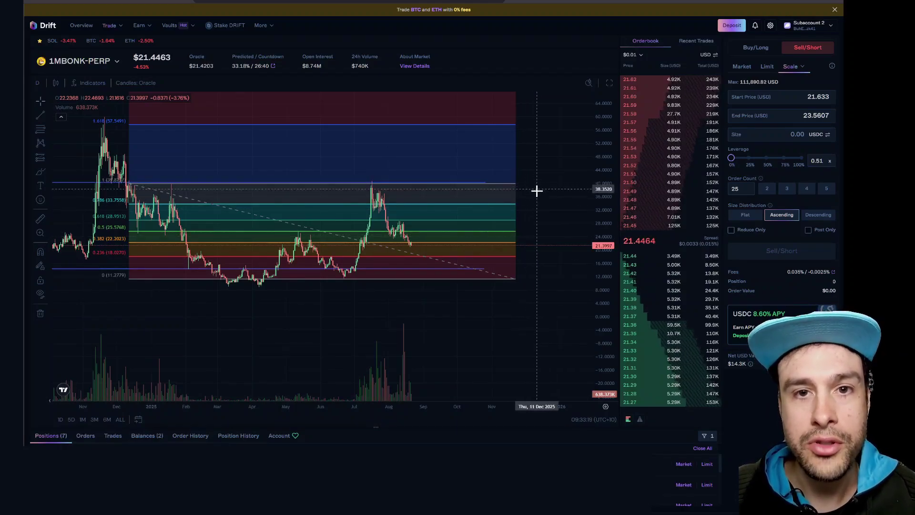
pyautogui.click(764, 135)
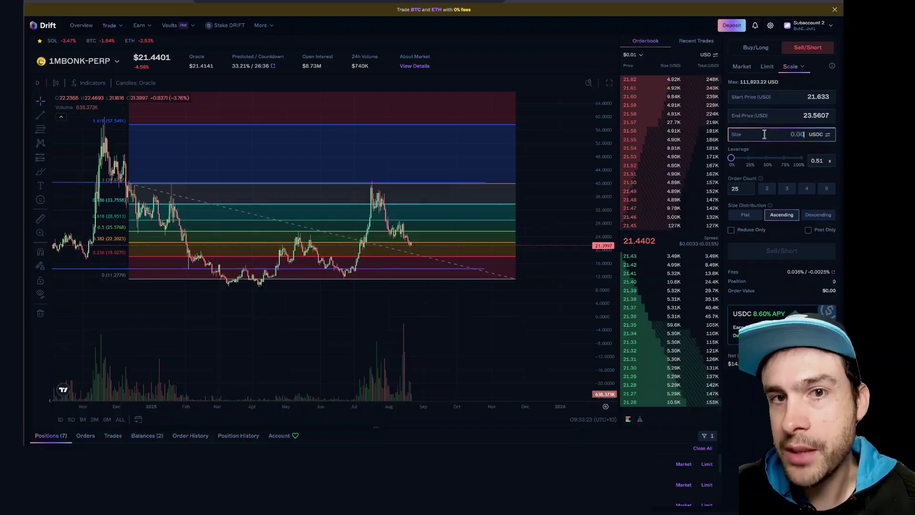
pyautogui.write('500')
pyautogui.click(756, 47)
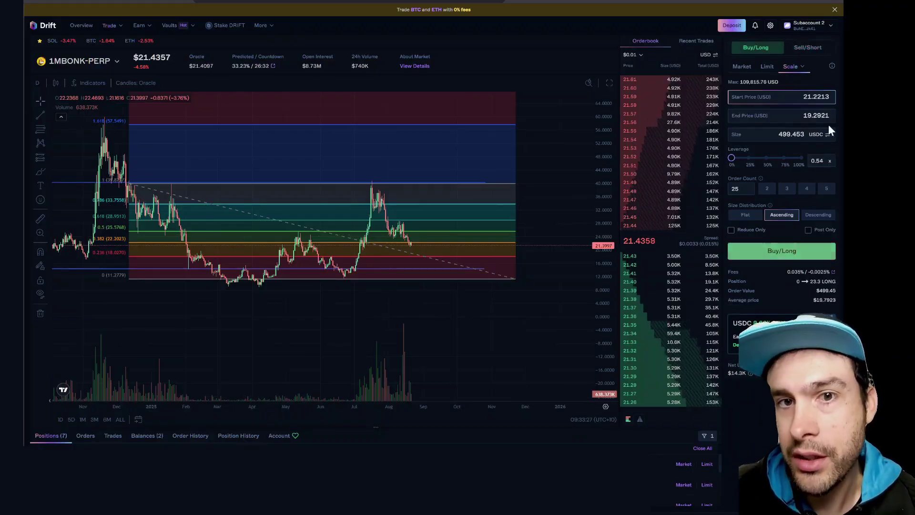
pyautogui.click(732, 231)
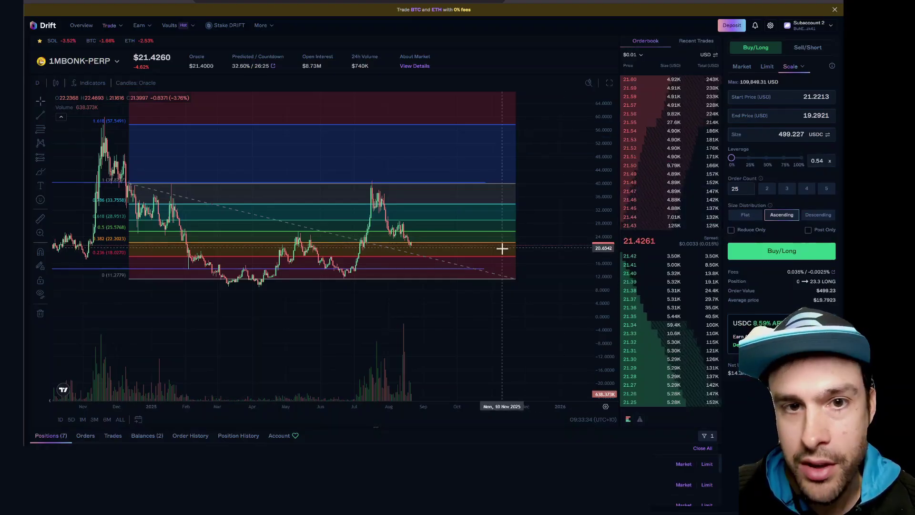
# Step: Set the buy order's start price to 21.4747, copied from the chart near the current price
pyautogui.rightClick(544, 245)
pyautogui.click(562, 270)
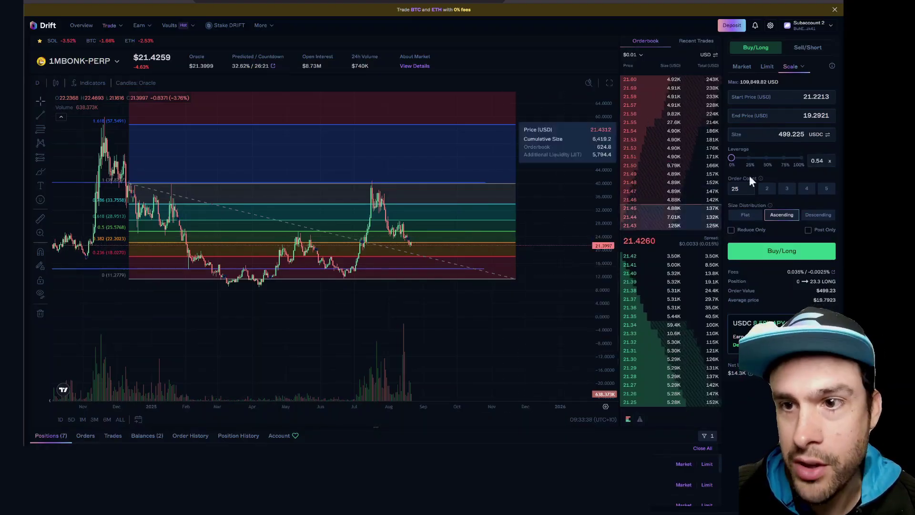
pyautogui.click(783, 98)
pyautogui.write('21.4747')
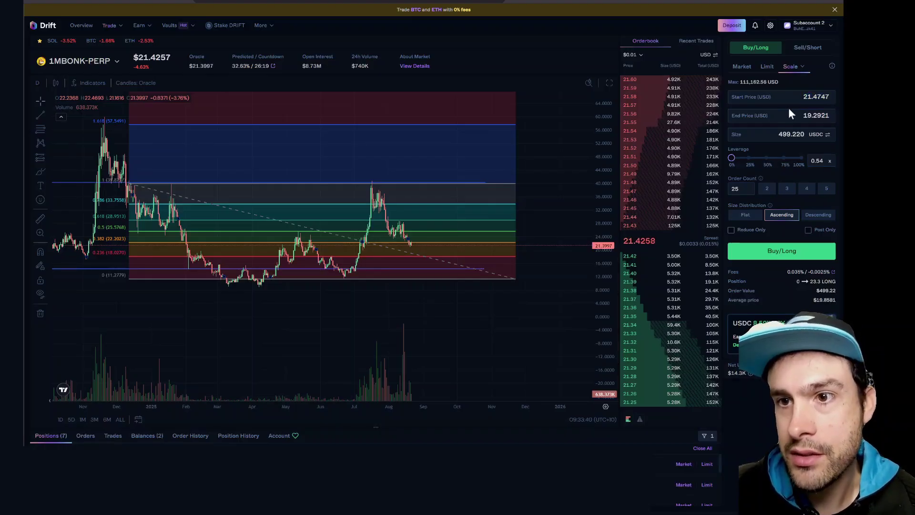
# Step: Set the buy order's end price to 11.2779, copied from the chart at the Fibonacci retracement's lower end
pyautogui.click(789, 111)
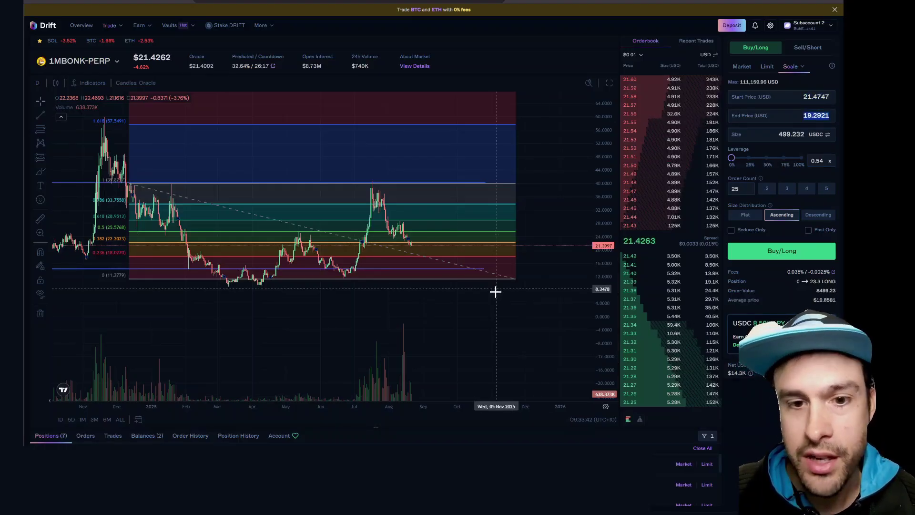
pyautogui.rightClick(545, 278)
pyautogui.click(545, 305)
pyautogui.click(790, 114)
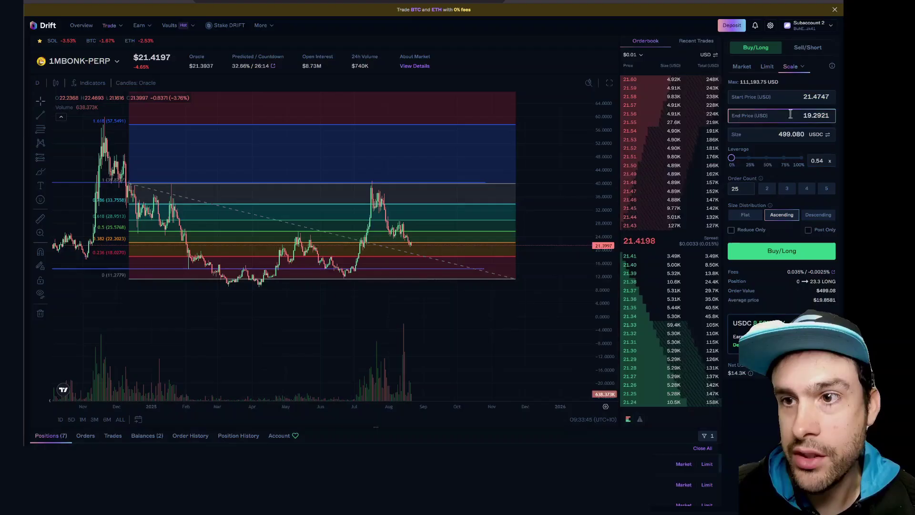
pyautogui.hotkey('ctrl', 'v')
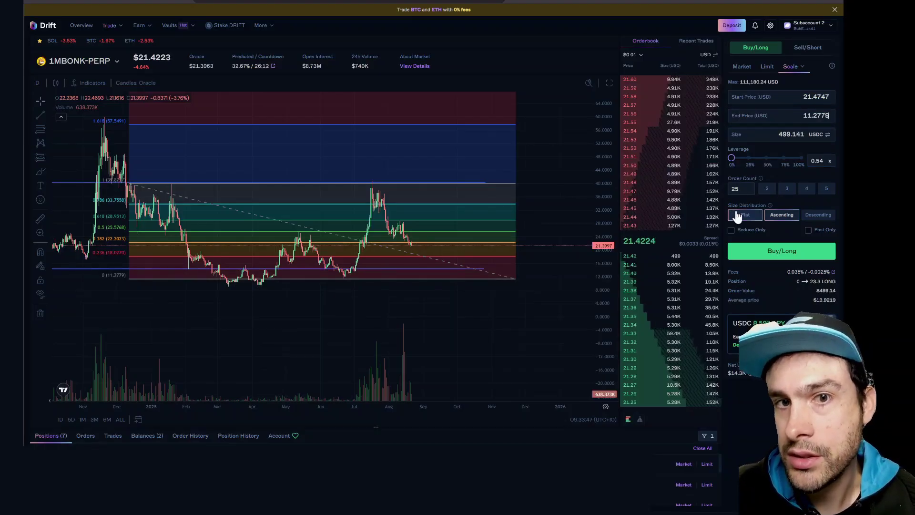
# Step: Set the order count to 10 and place the ascending buy/long scale order
pyautogui.doubleClick(741, 188)
pyautogui.write('20')
pyautogui.write('10')
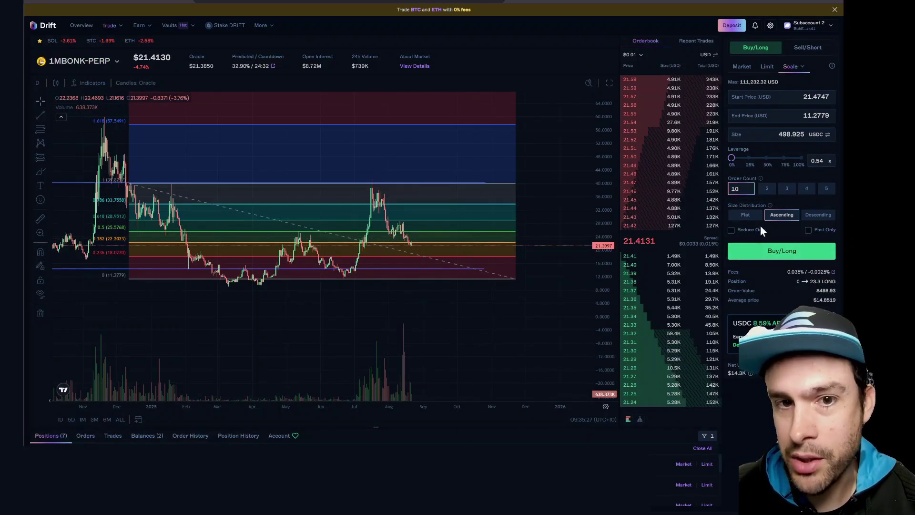
pyautogui.click(776, 251)
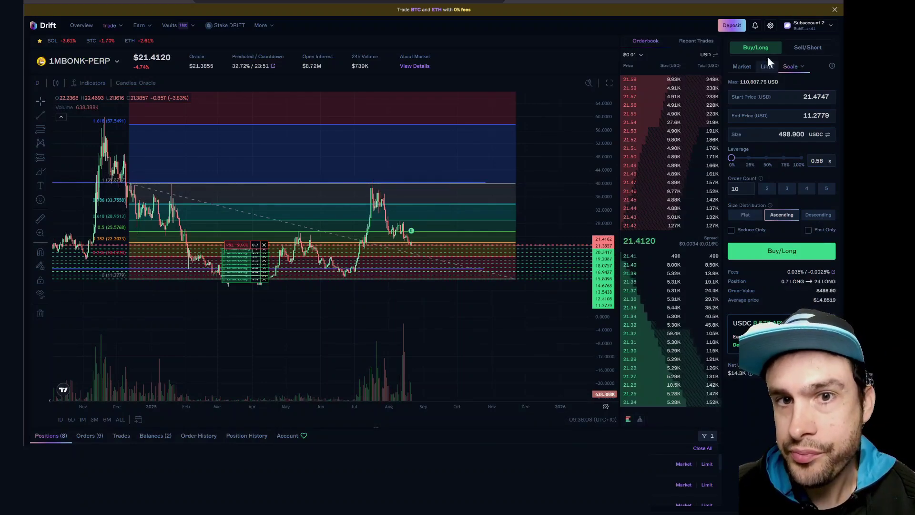
# Step: Switch the scale order to sell/short, enable Reduce Only and show its size in USDC
pyautogui.click(806, 48)
pyautogui.click(731, 231)
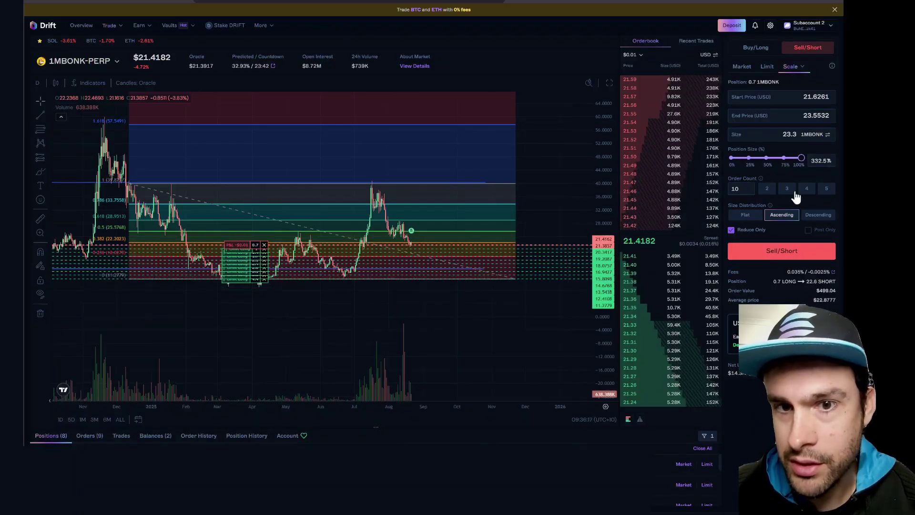
pyautogui.click(827, 134)
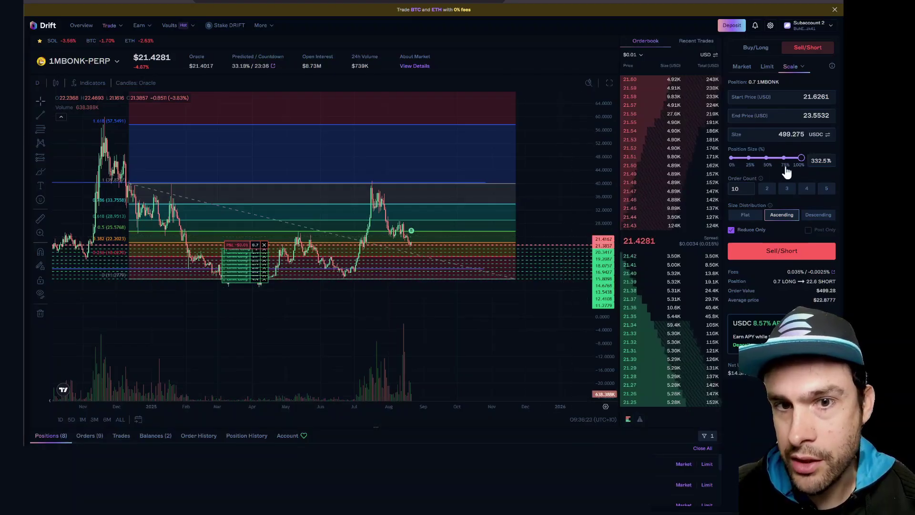
# Step: Set the sell order's start price to 22.7639, copied from the chart just above the current price
pyautogui.rightClick(539, 246)
pyautogui.click(547, 213)
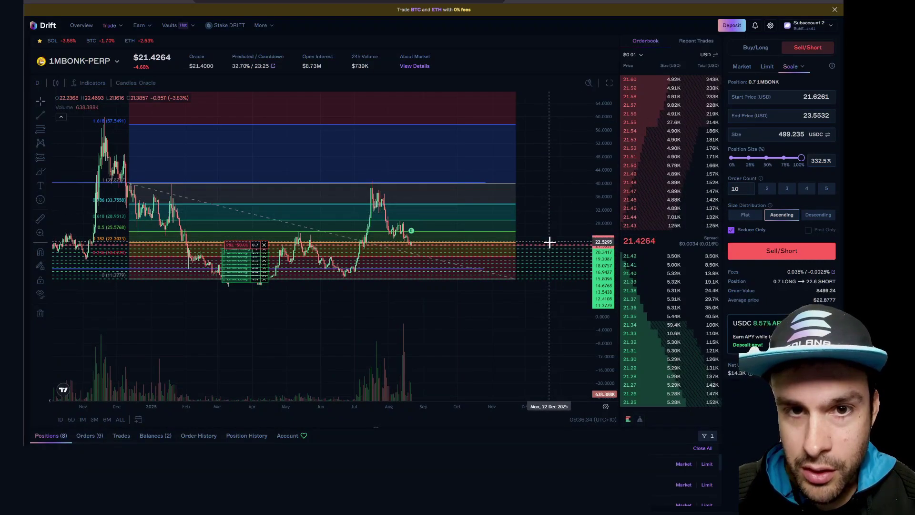
pyautogui.rightClick(550, 242)
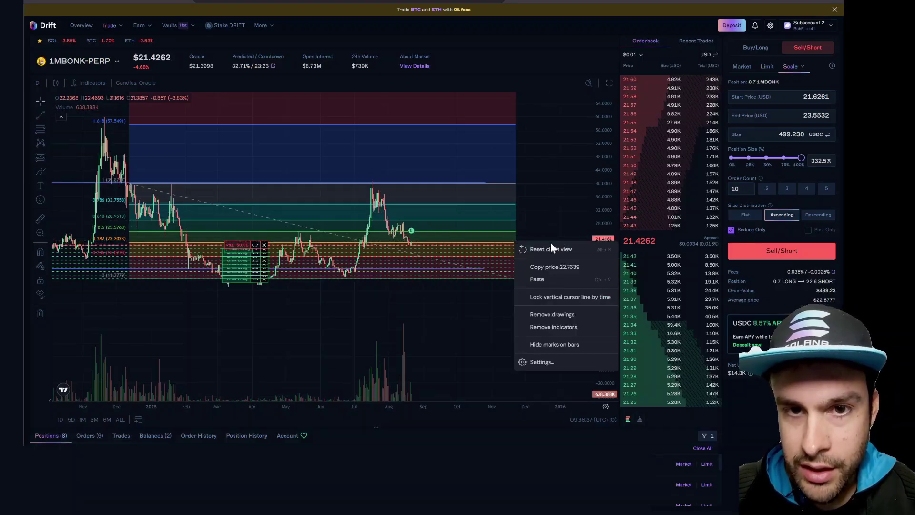
pyautogui.click(554, 267)
pyautogui.click(773, 97)
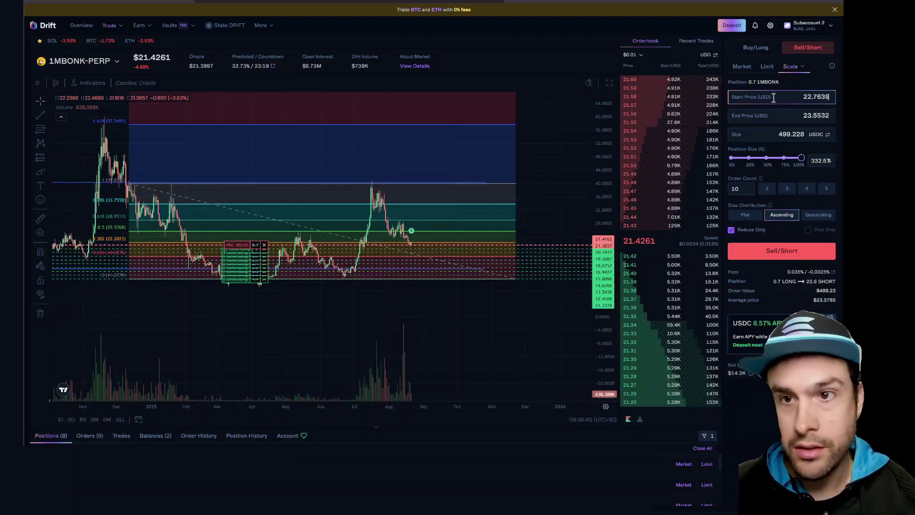
# Step: Set the sell order's end price to 39.7585, copied from the chart near the upper line, and place the sell/short scale order
pyautogui.rightClick(557, 184)
pyautogui.click(564, 208)
pyautogui.click(775, 117)
pyautogui.hotkey('ctrl', 'v')
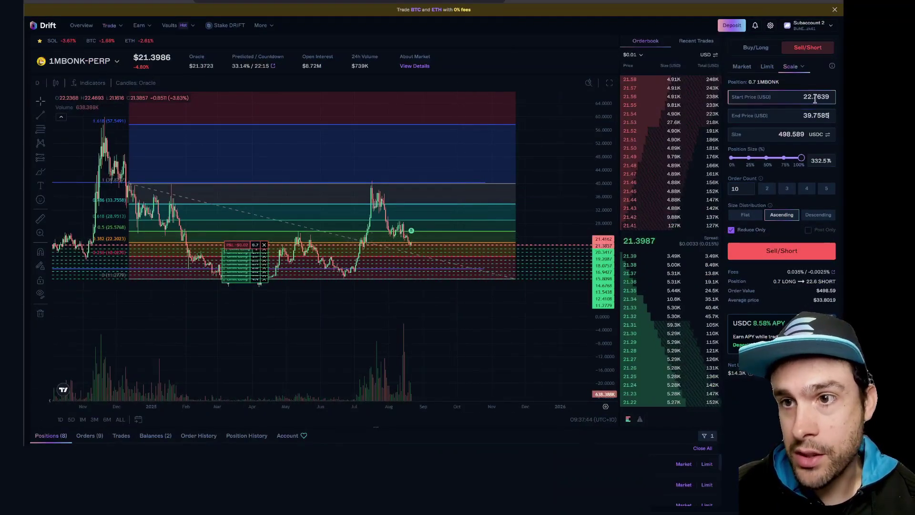
pyautogui.click(782, 248)
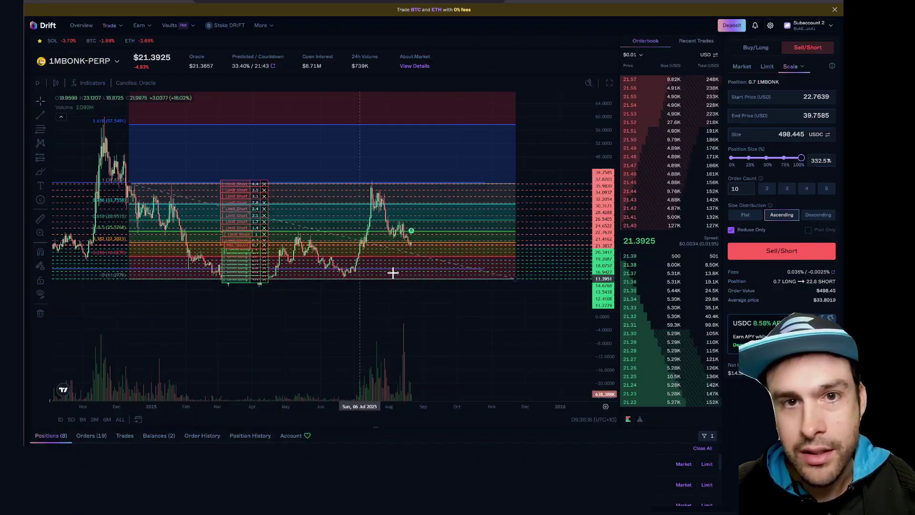
# Step: Delete the Fibonacci retracement from the chart
pyautogui.scroll(3, 394, 288)
pyautogui.scroll(-3, 395, 289)
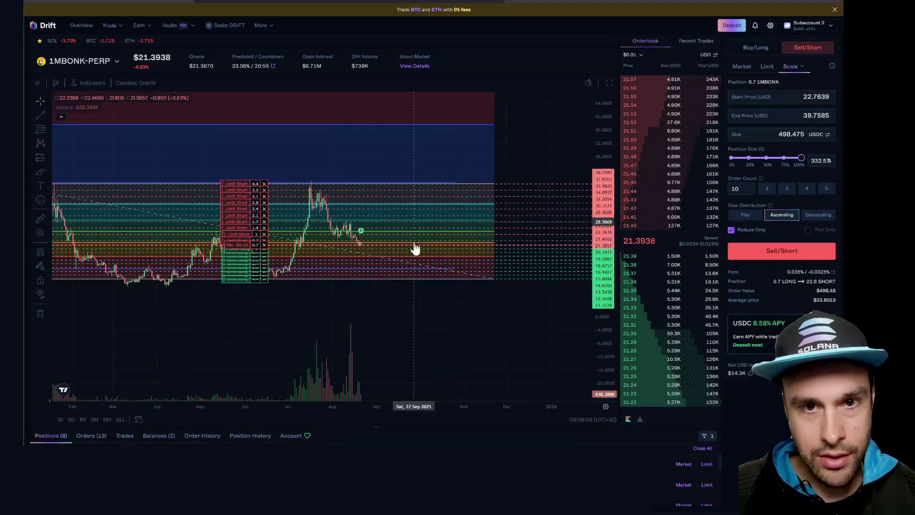
pyautogui.click(433, 131)
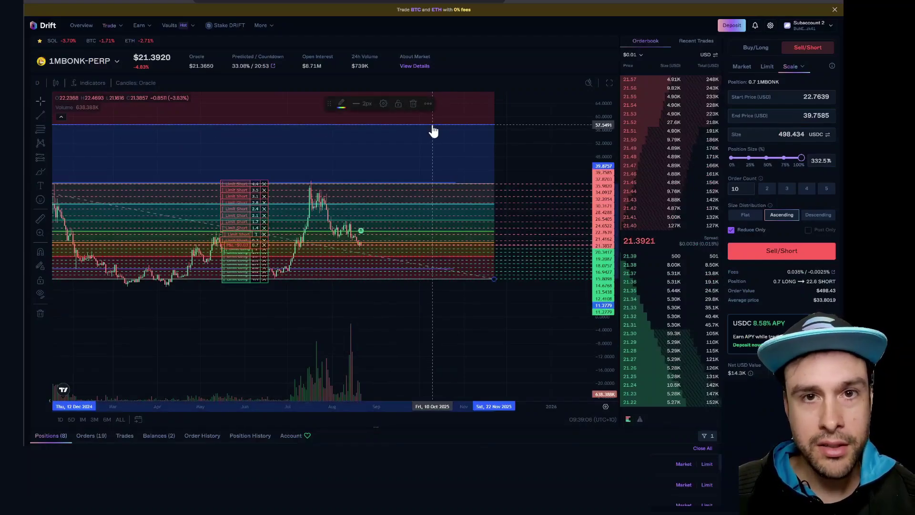
pyautogui.click(430, 125)
# Step: Examine the buy and sell limit order levels on the chart against the price history of the range
pyautogui.moveTo(367, 136)
pyautogui.mouseDown()
pyautogui.moveTo(476, 123)
pyautogui.moveTo(467, 172)
pyautogui.moveTo(359, 118)
pyautogui.moveTo(335, 147)
pyautogui.moveTo(409, 157)
pyautogui.mouseUp()
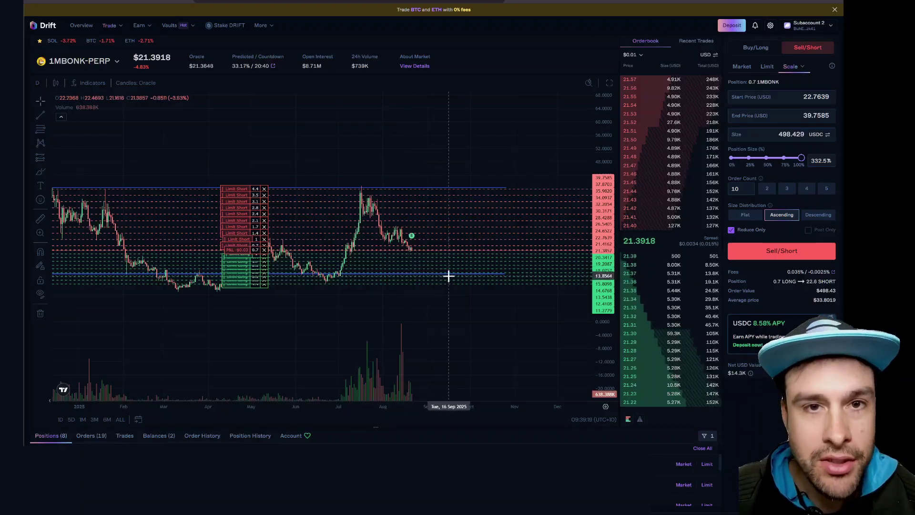
pyautogui.scroll(-2, 464, 284)
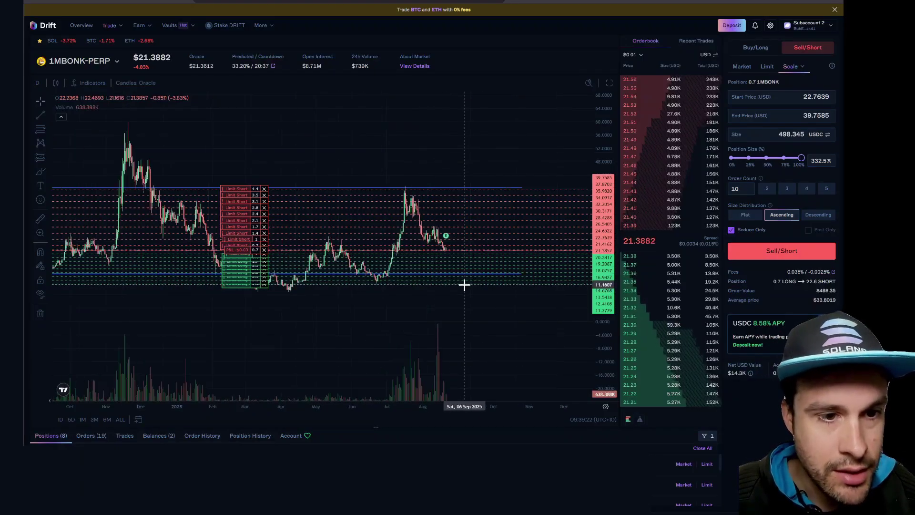
pyautogui.scroll(-1, 464, 284)
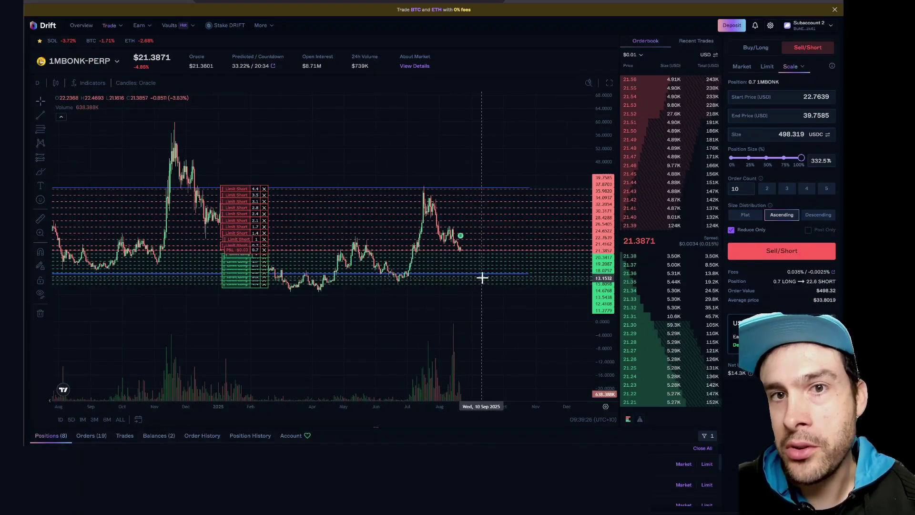
pyautogui.scroll(1, 490, 257)
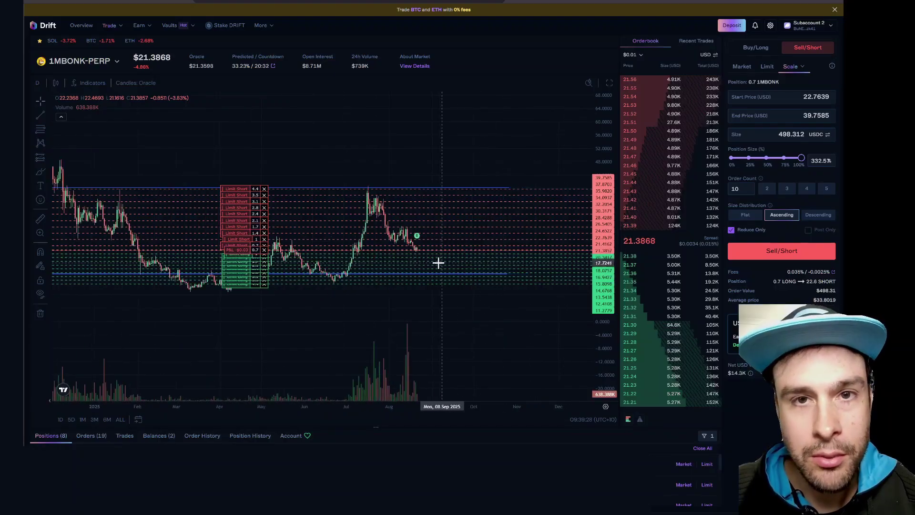
pyautogui.scroll(-2, 415, 257)
pyautogui.scroll(1, 415, 257)
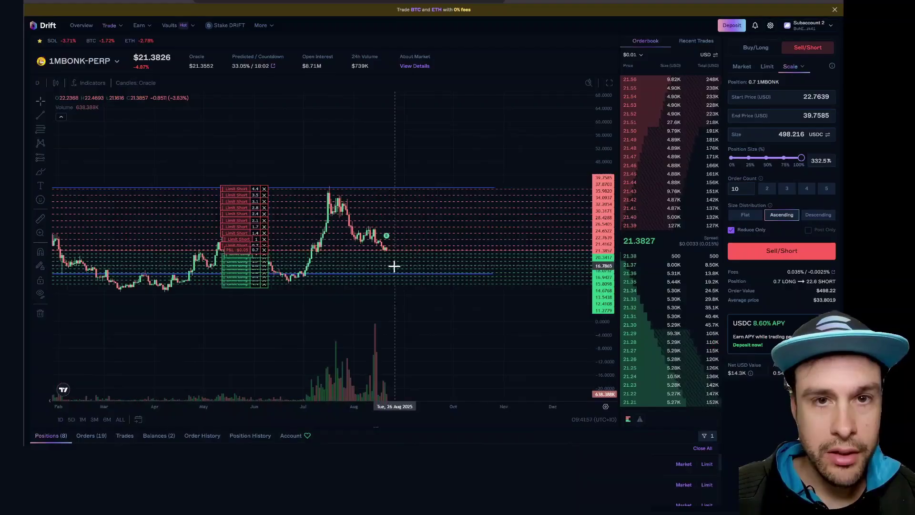
pyautogui.scroll(-2, 382, 262)
pyautogui.scroll(-2, 216, 305)
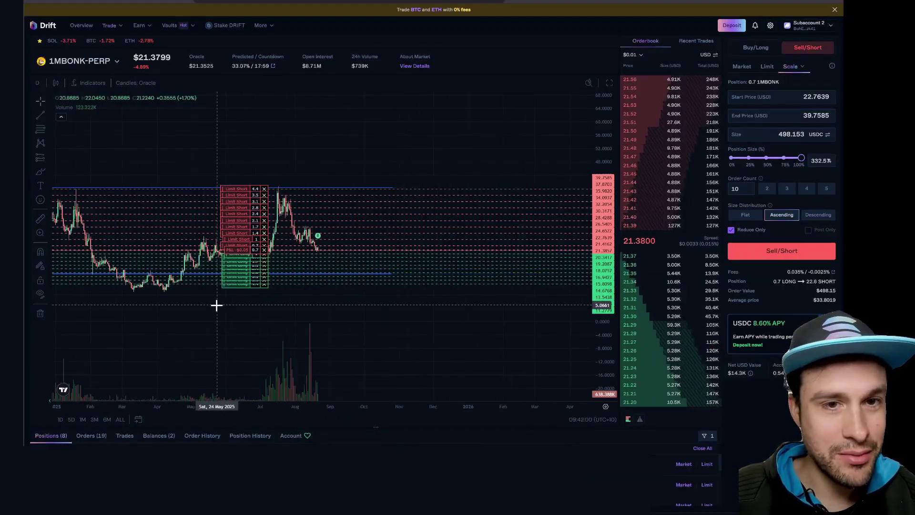
# Step: Move the lower range line down to about 11.51, near the lowest buy orders
pyautogui.hscroll(-3, 216, 305)
pyautogui.moveTo(143, 275); pyautogui.dragTo(142, 283)
pyautogui.scroll(-2, 342, 186)
pyautogui.scroll(4, 425, 257)
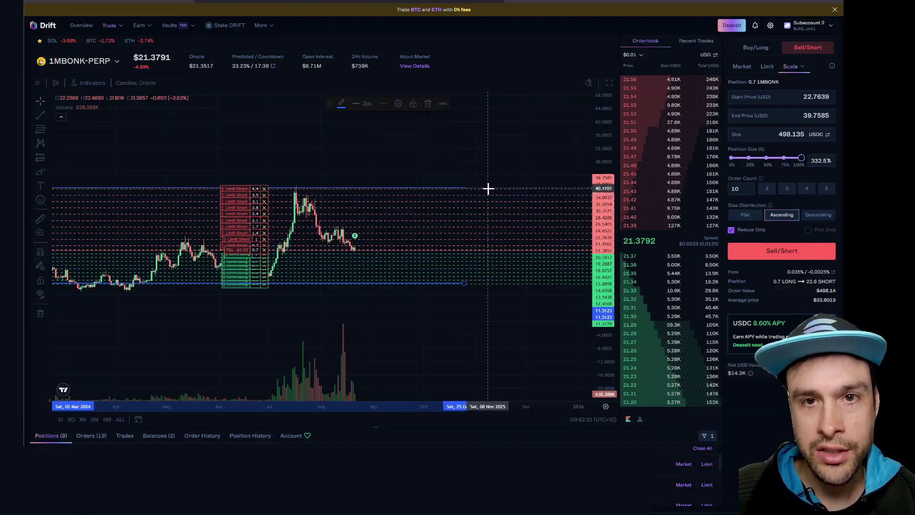
# Step: Sketch a red projected price path dipping below the lower line and climbing to the upper line, with the note "ALTSEASON!" above it
pyautogui.scroll(-5, 420, 267)
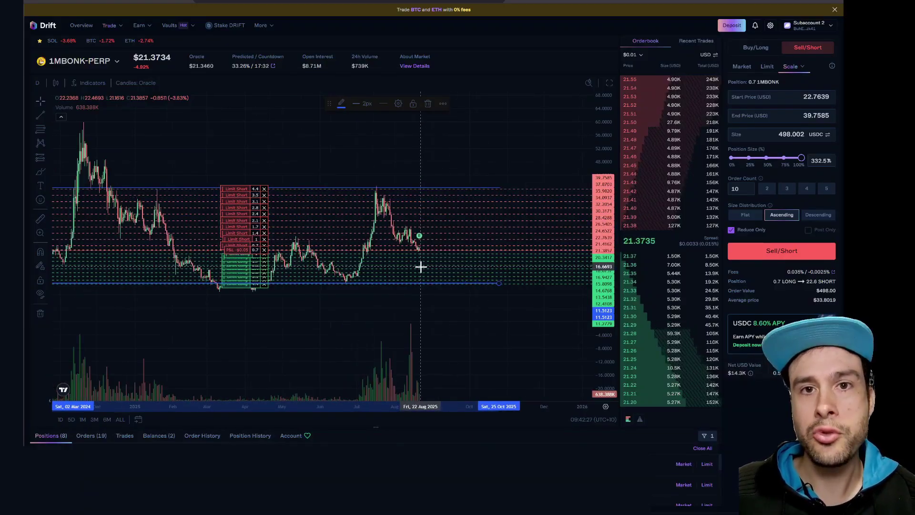
pyautogui.scroll(3, 463, 256)
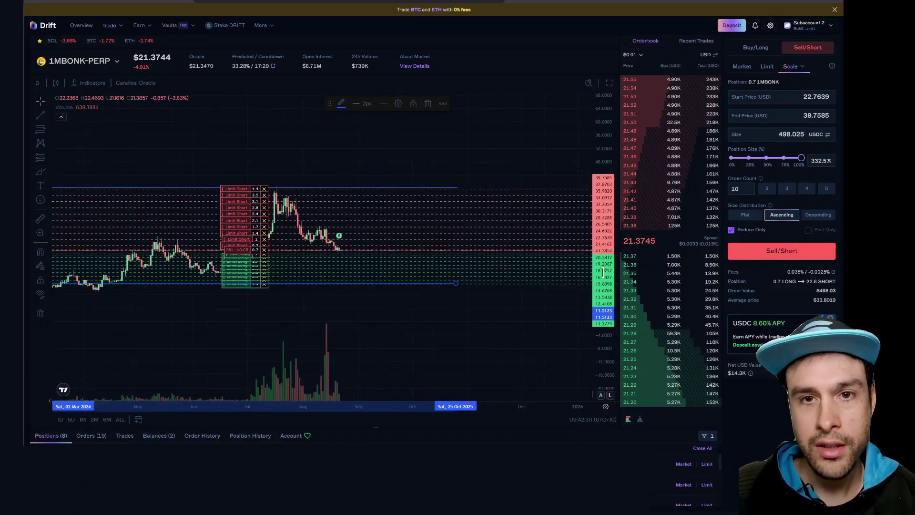
pyautogui.scroll(2, 576, 143)
pyautogui.scroll(2, 477, 230)
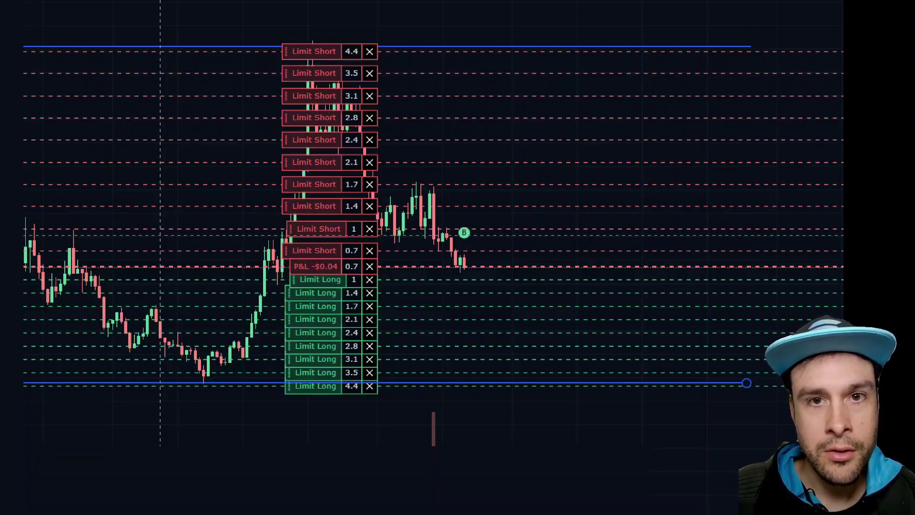
pyautogui.moveTo(463, 269)
pyautogui.mouseDown()
pyautogui.moveTo(569, 414)
pyautogui.moveTo(576, 373)
pyautogui.moveTo(595, 361)
pyautogui.moveTo(607, 364)
pyautogui.moveTo(627, 330)
pyautogui.moveTo(644, 335)
pyautogui.moveTo(739, 204)
pyautogui.moveTo(827, 116)
pyautogui.moveTo(823, 66)
pyautogui.mouseUp()
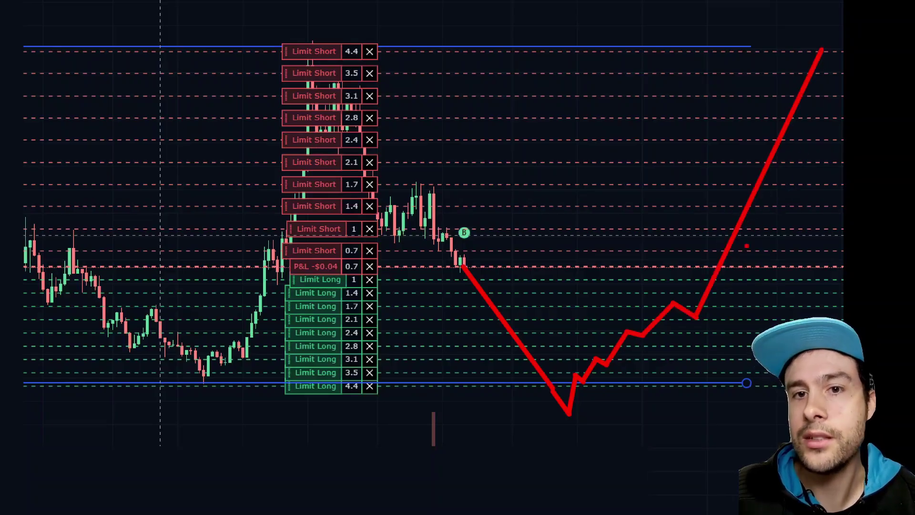
pyautogui.click(529, 121)
pyautogui.write('ALTSEASON!')
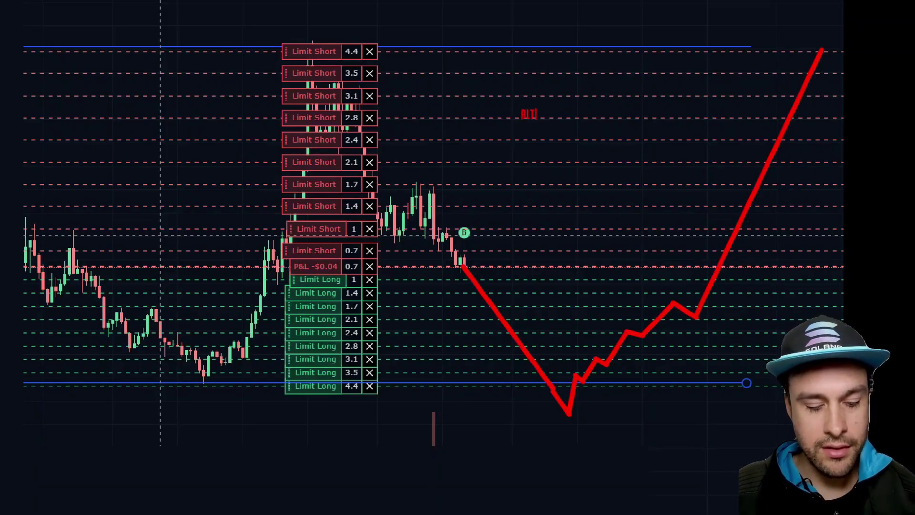